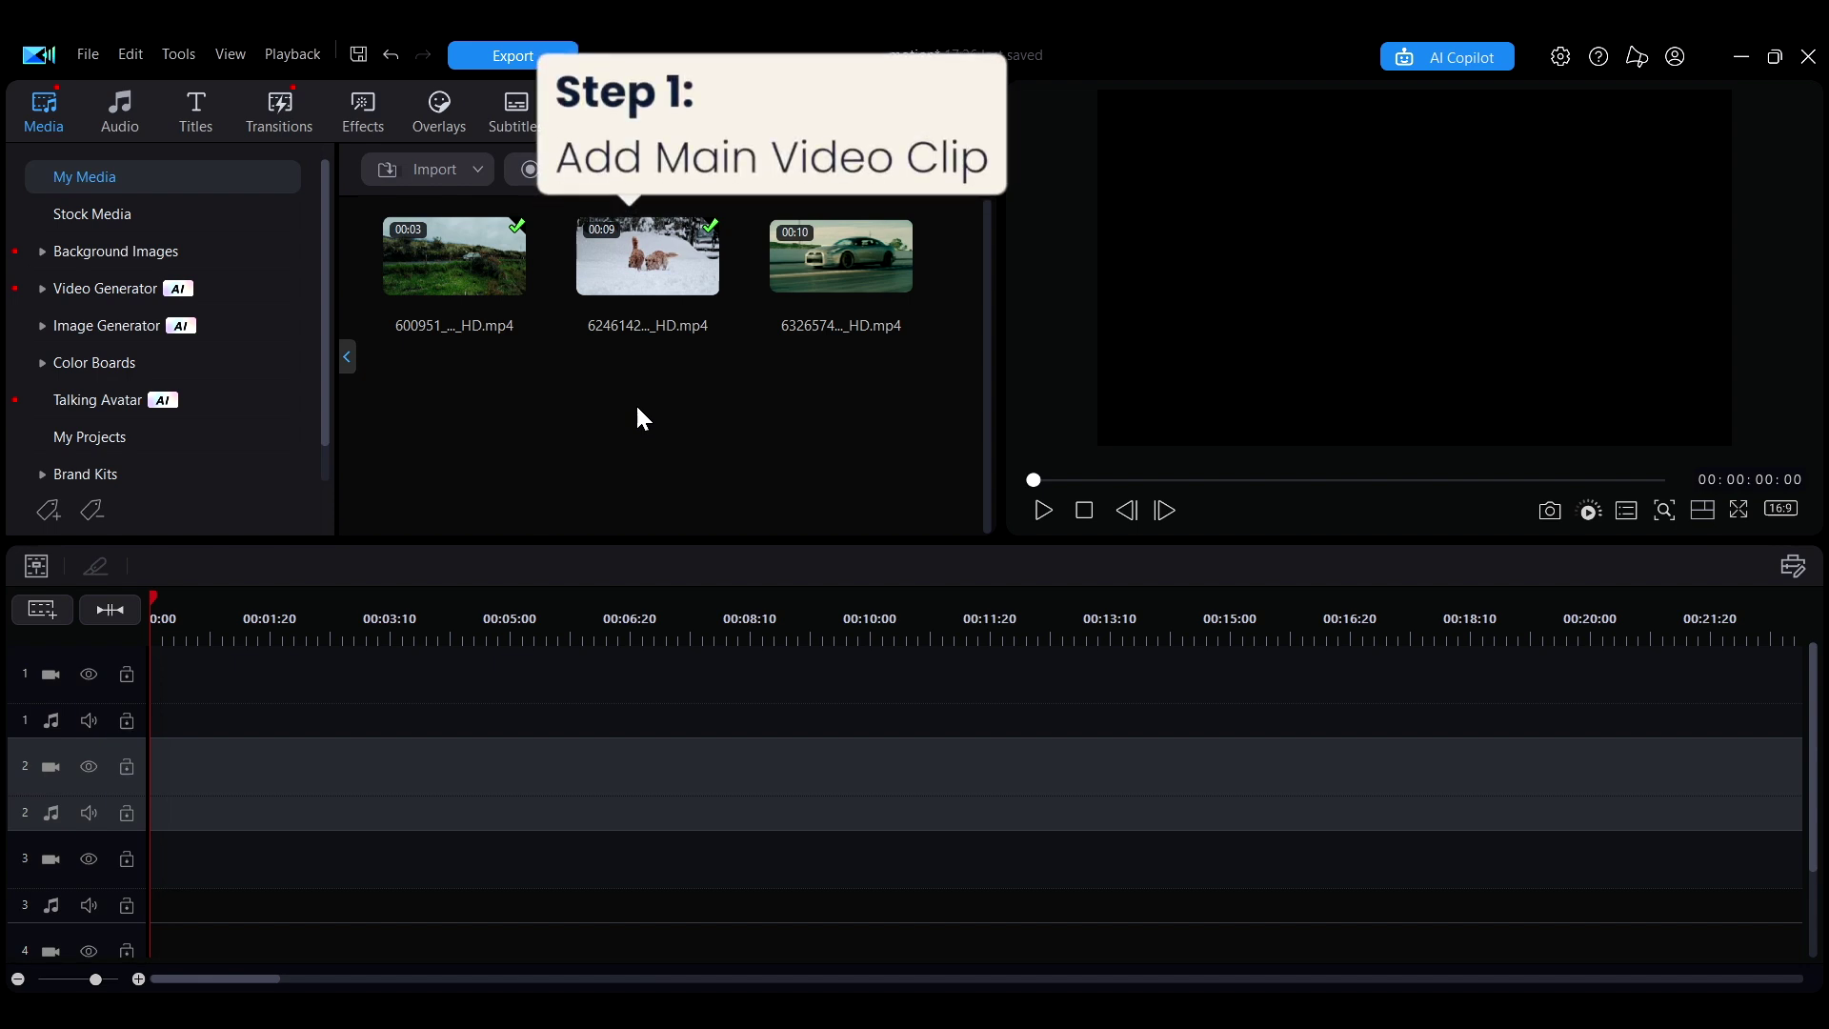
Step: Place the snow-dog clip on track 1 and a shrunken General 05 hearts sticker on track 2
drag(660, 273, 172, 723)
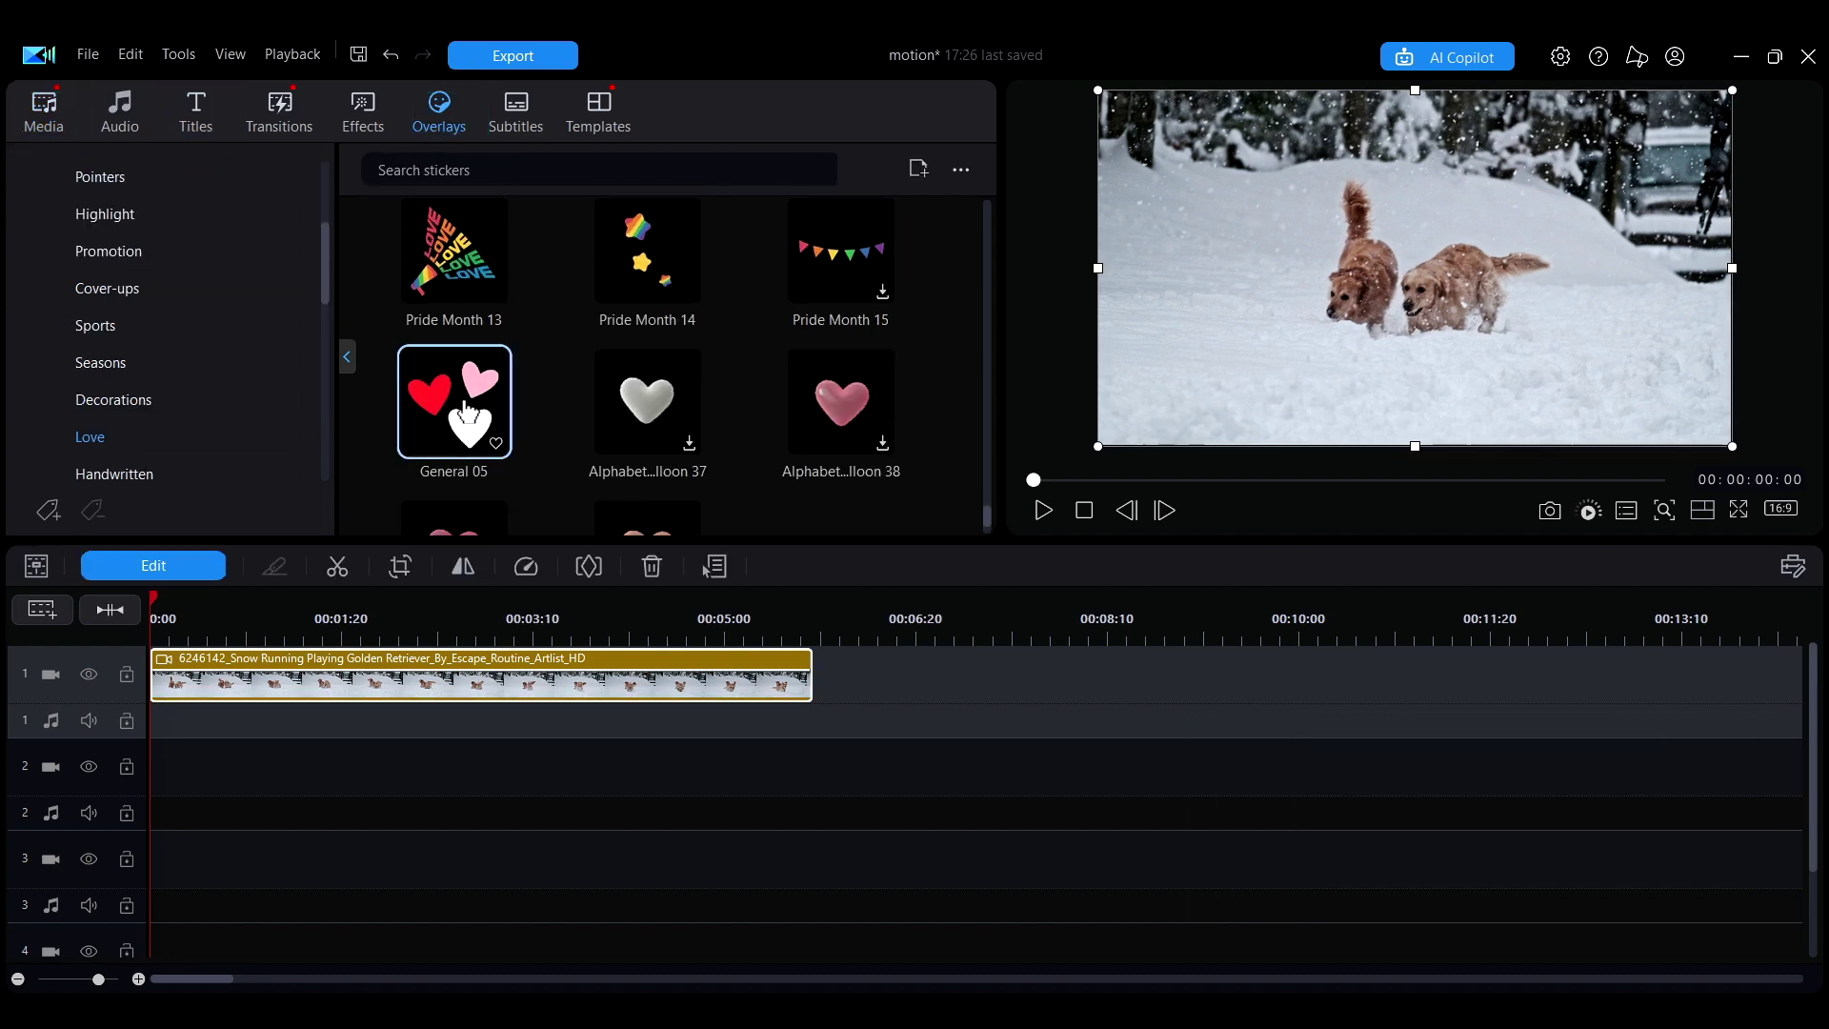
drag(162, 776, 158, 783)
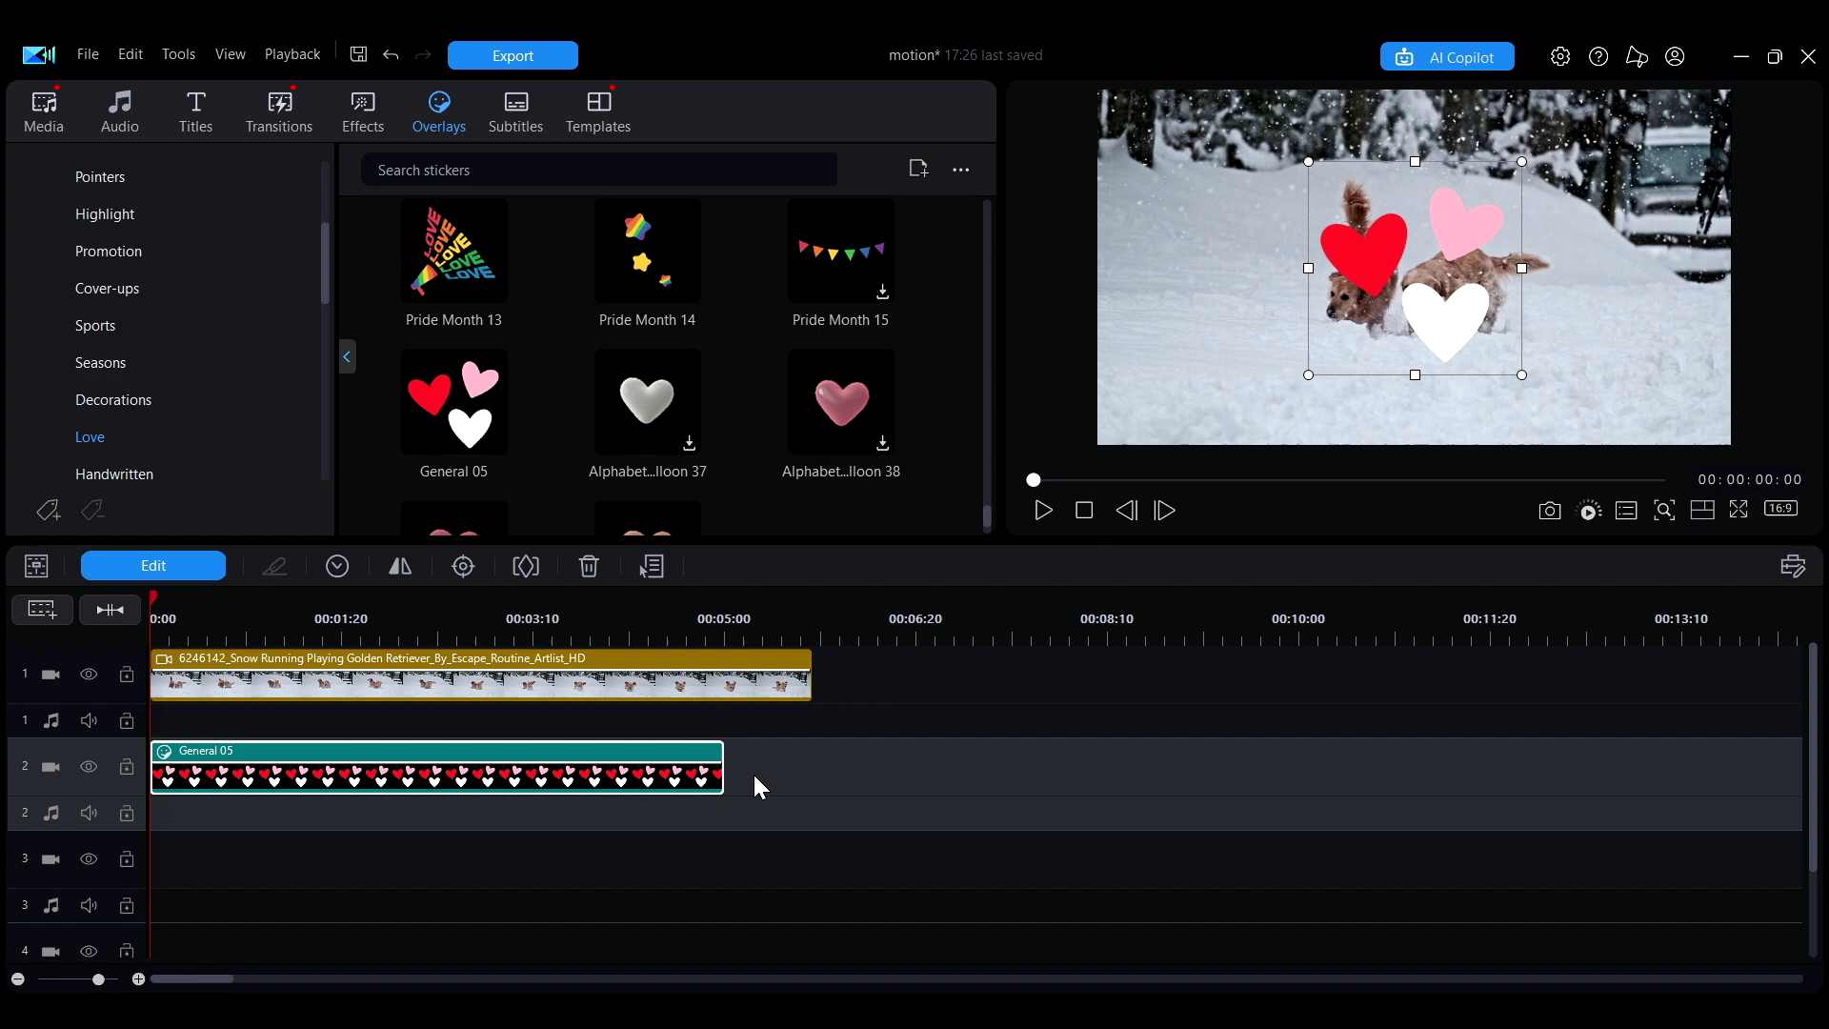
drag(1308, 161, 1459, 313)
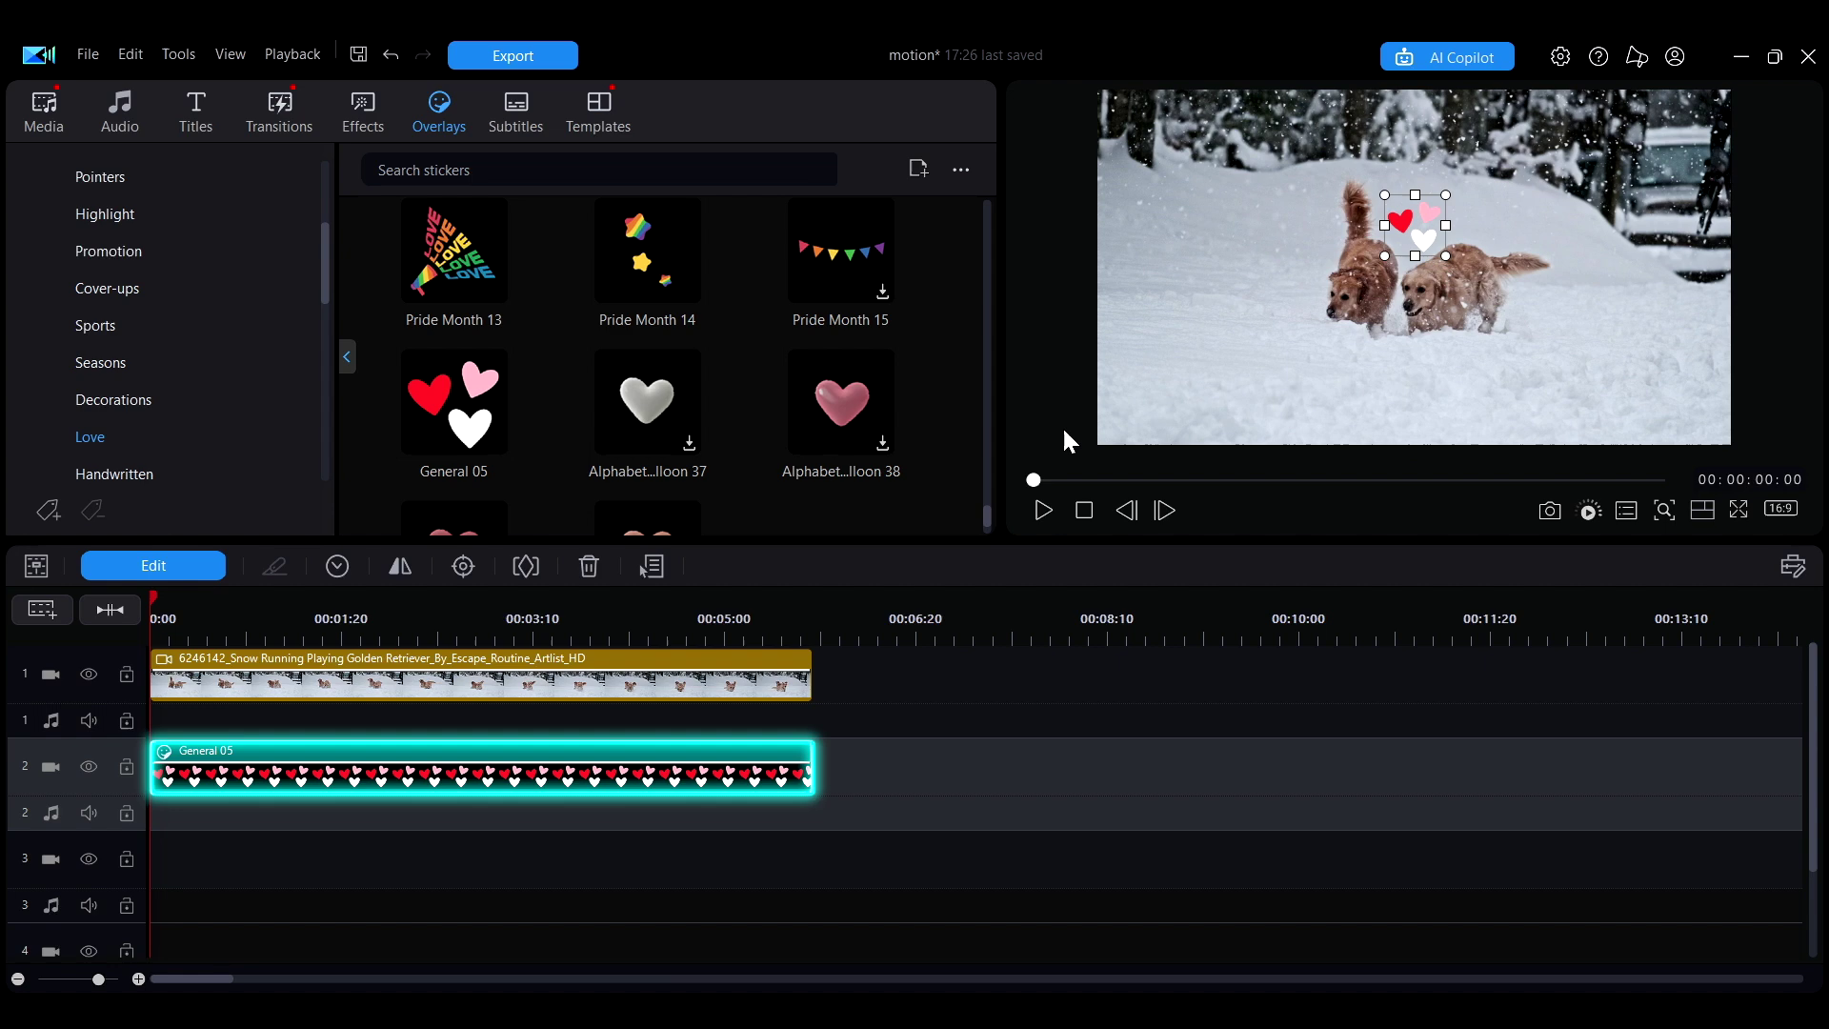
Step: Enable tracking for the hearts sticker with the tracker box fitted around the front dog's head
click(322, 762)
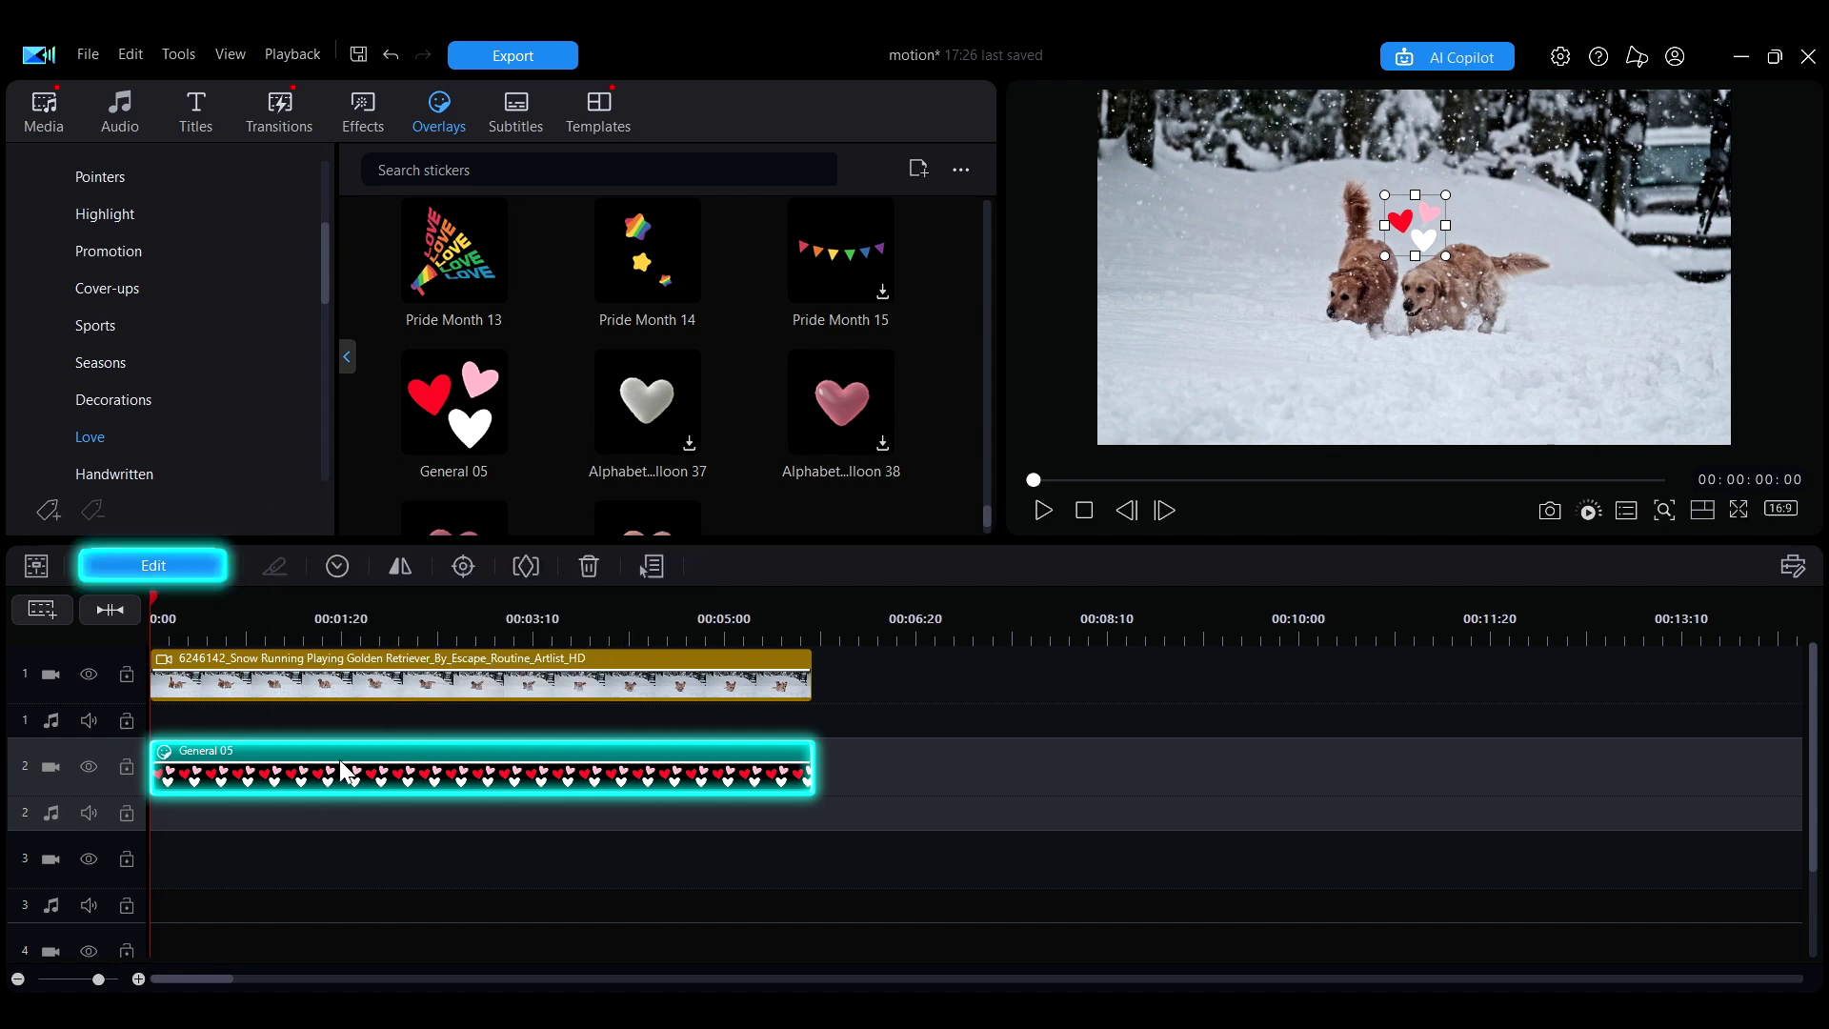
click(144, 566)
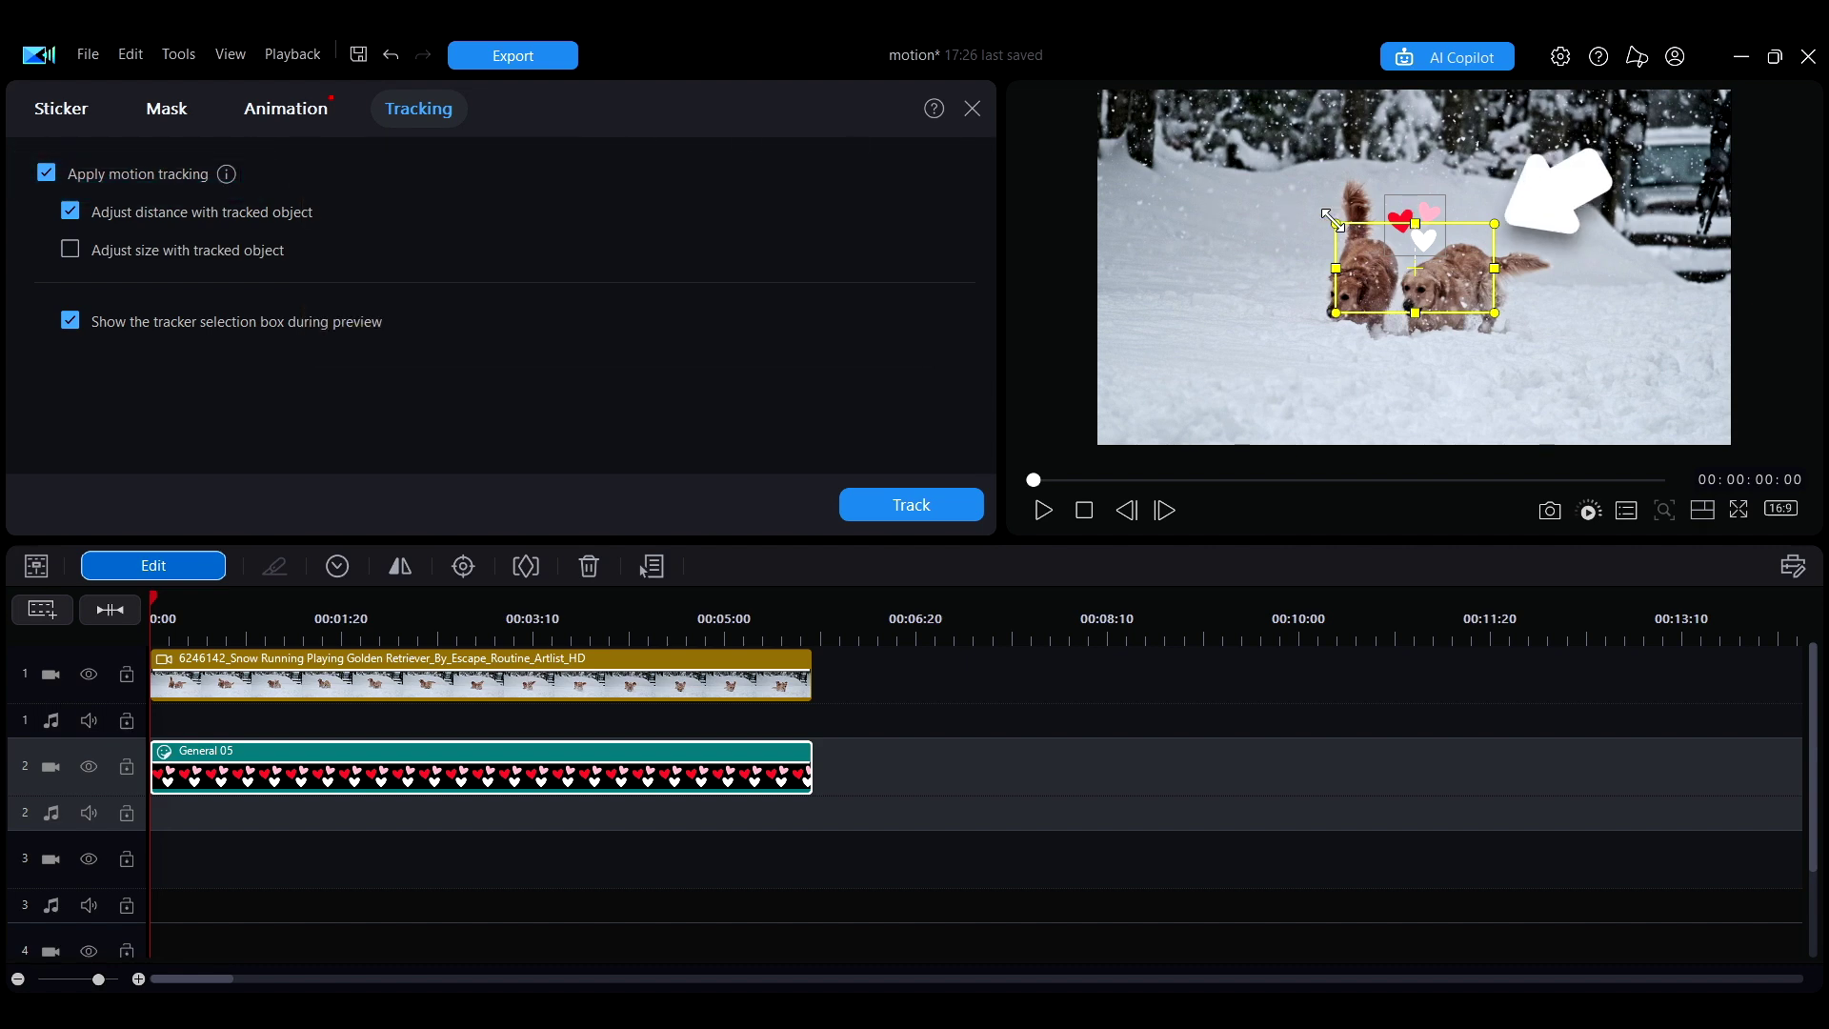
drag(1331, 218, 1338, 232)
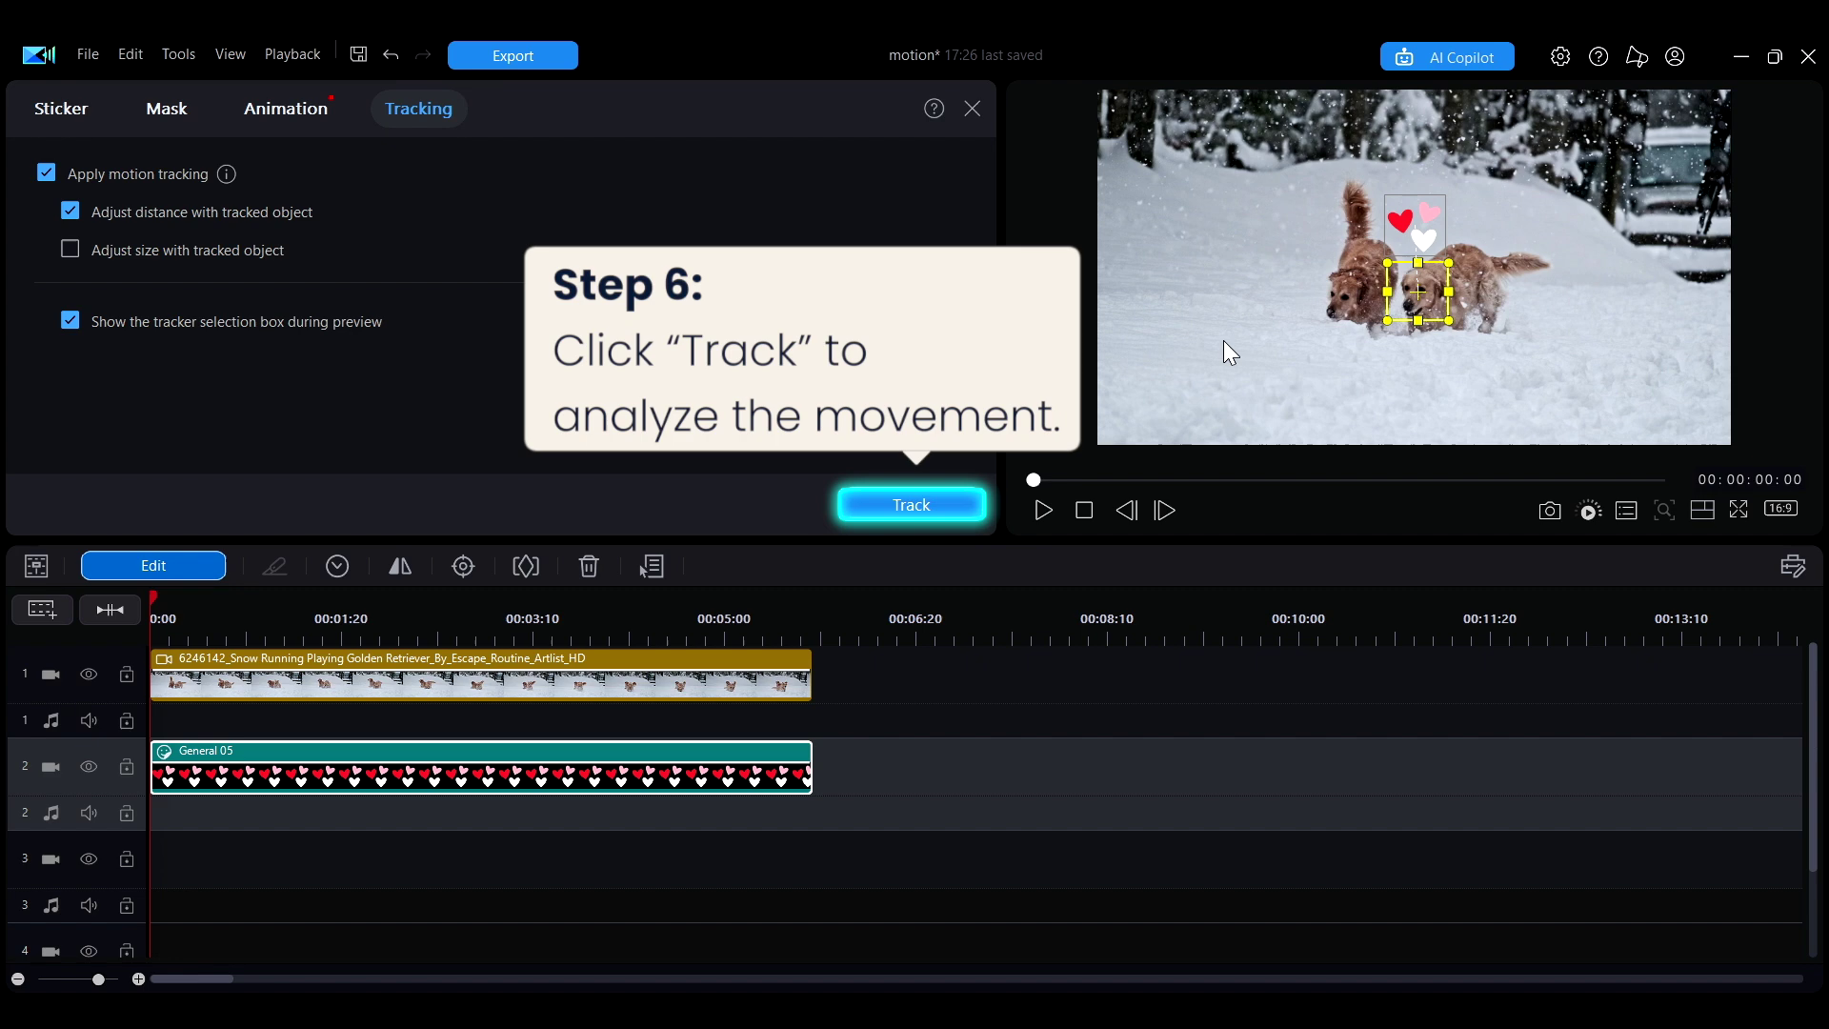
Step: Track the hearts sticker to the dog's head, re-tracking from 00:00:02:22
click(911, 504)
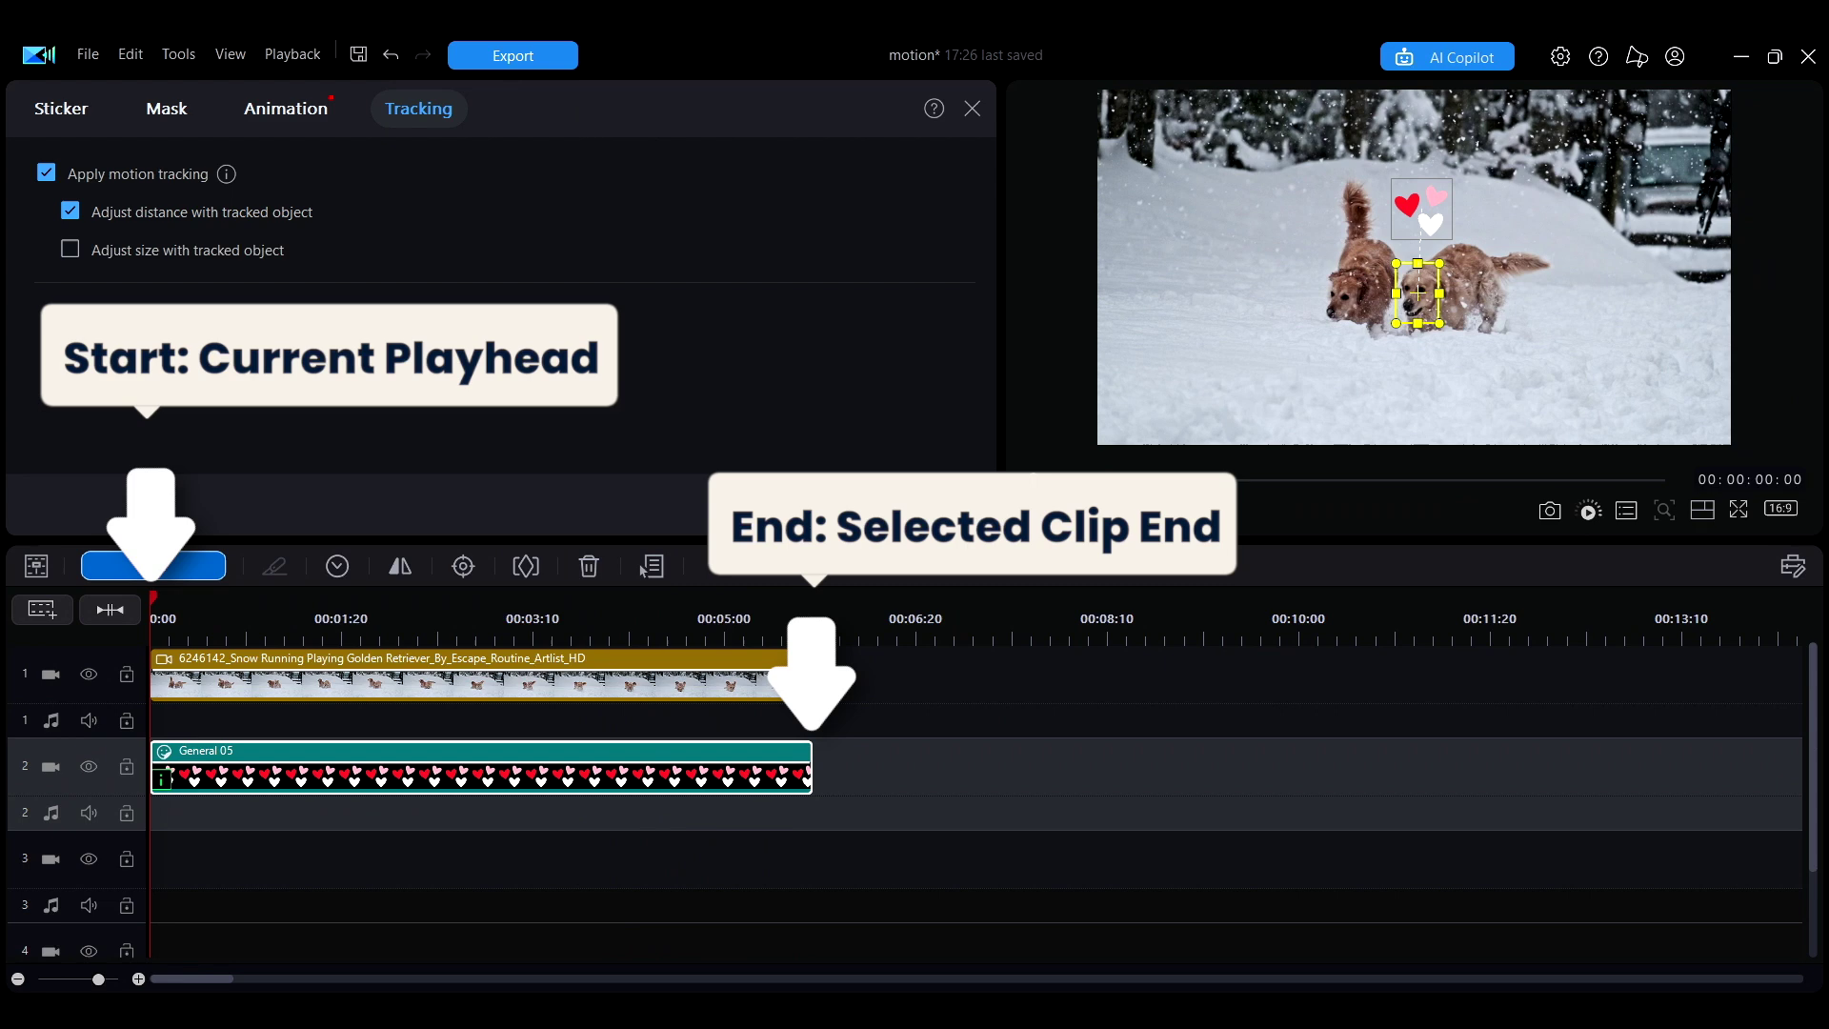
drag(152, 620, 467, 620)
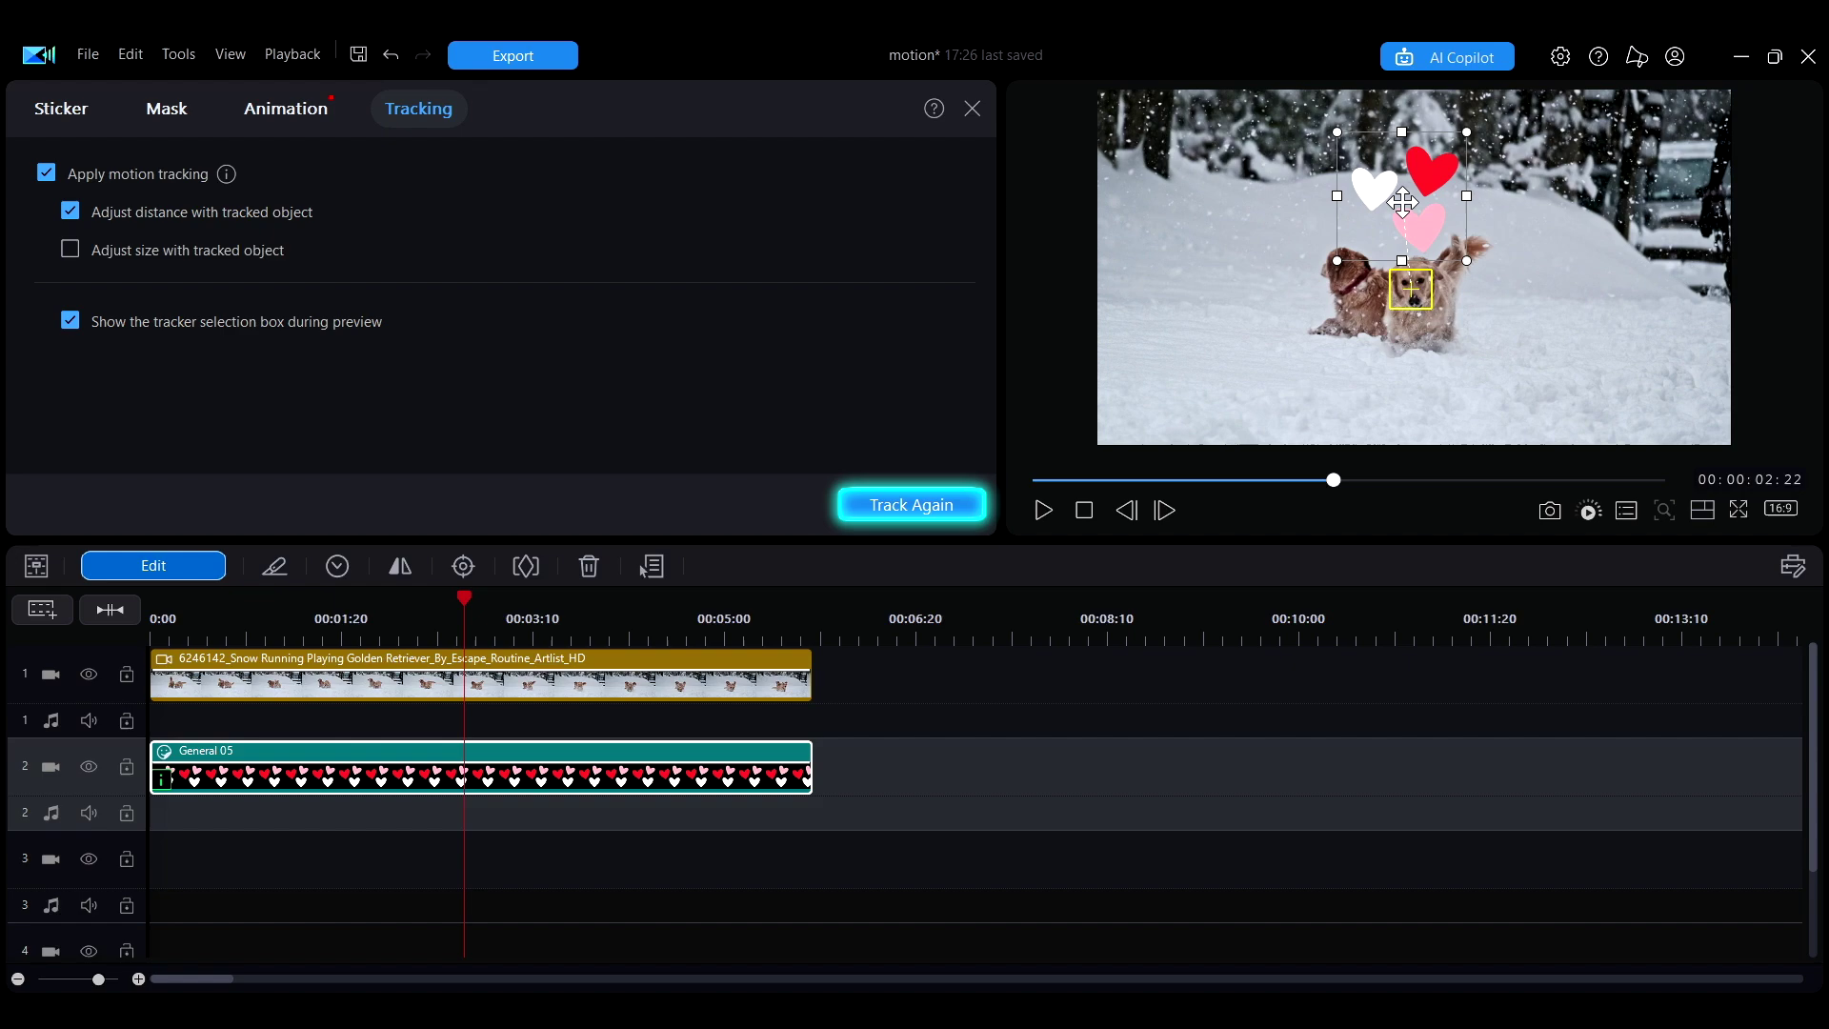
click(877, 508)
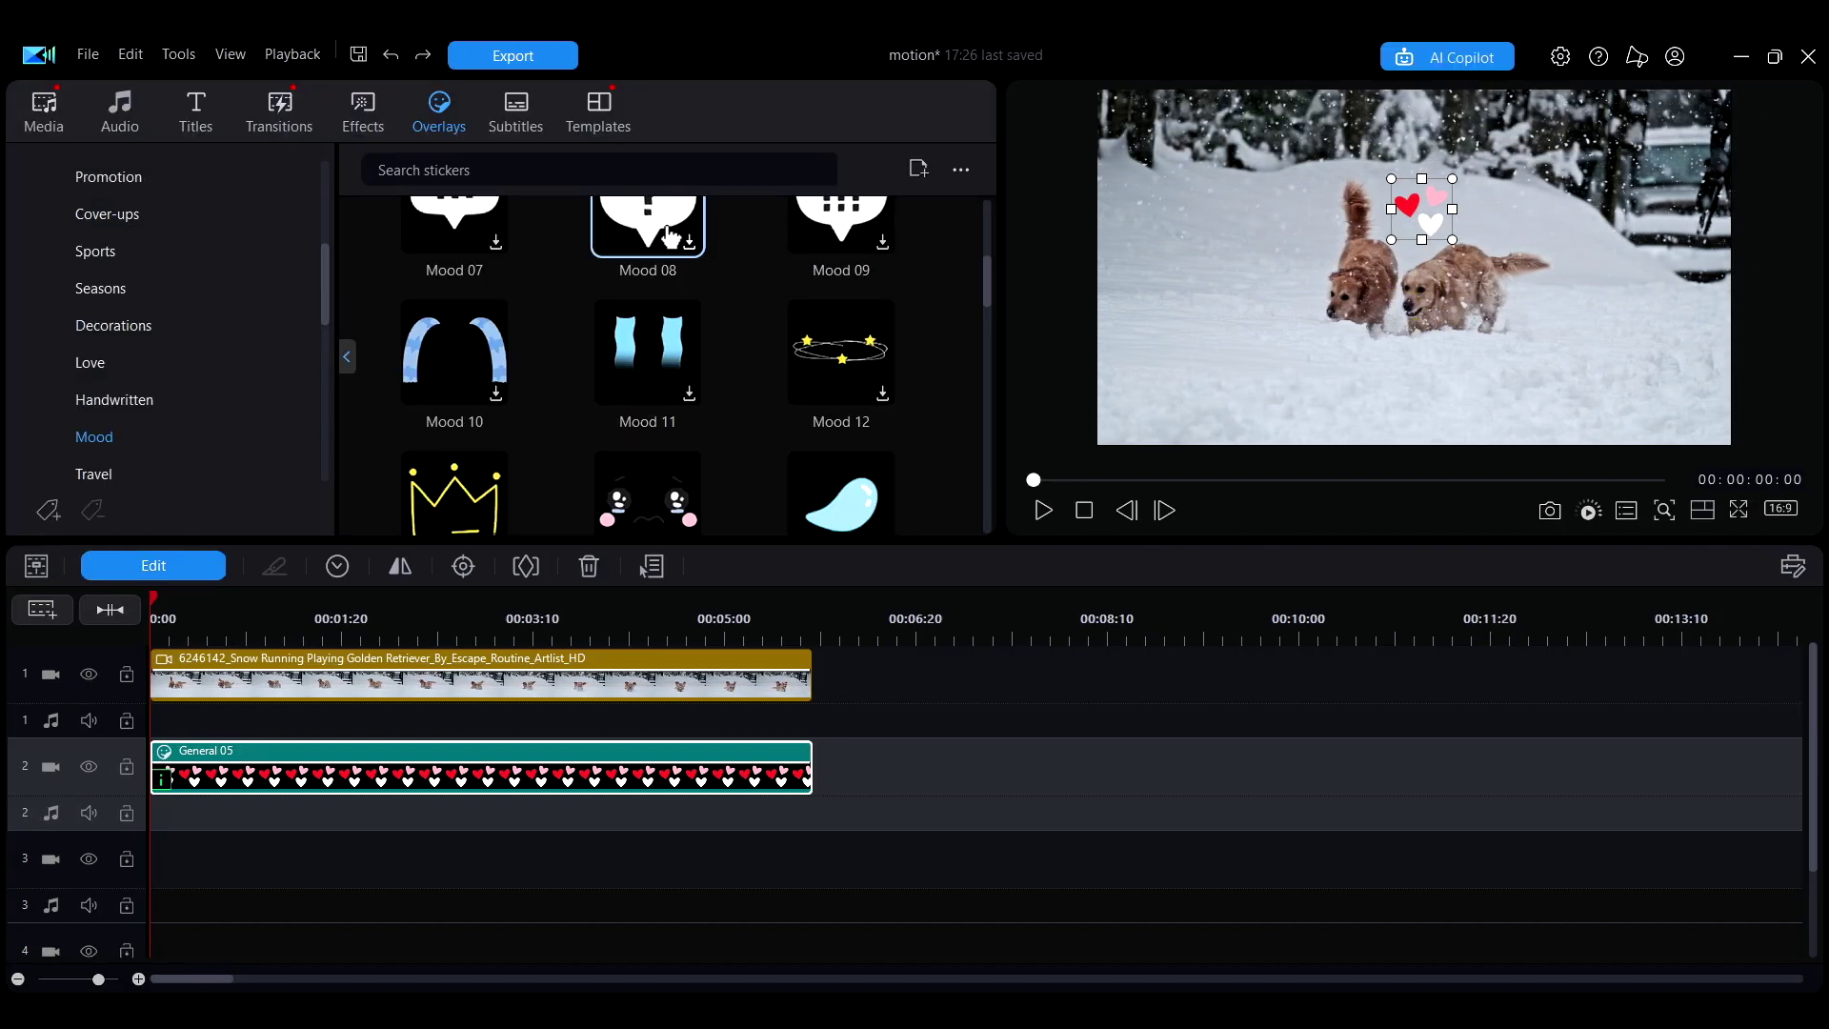
Step: Add the Mood 08 question-bubble sticker on track 3 and track it to the other dog's head
drag(648, 224, 153, 858)
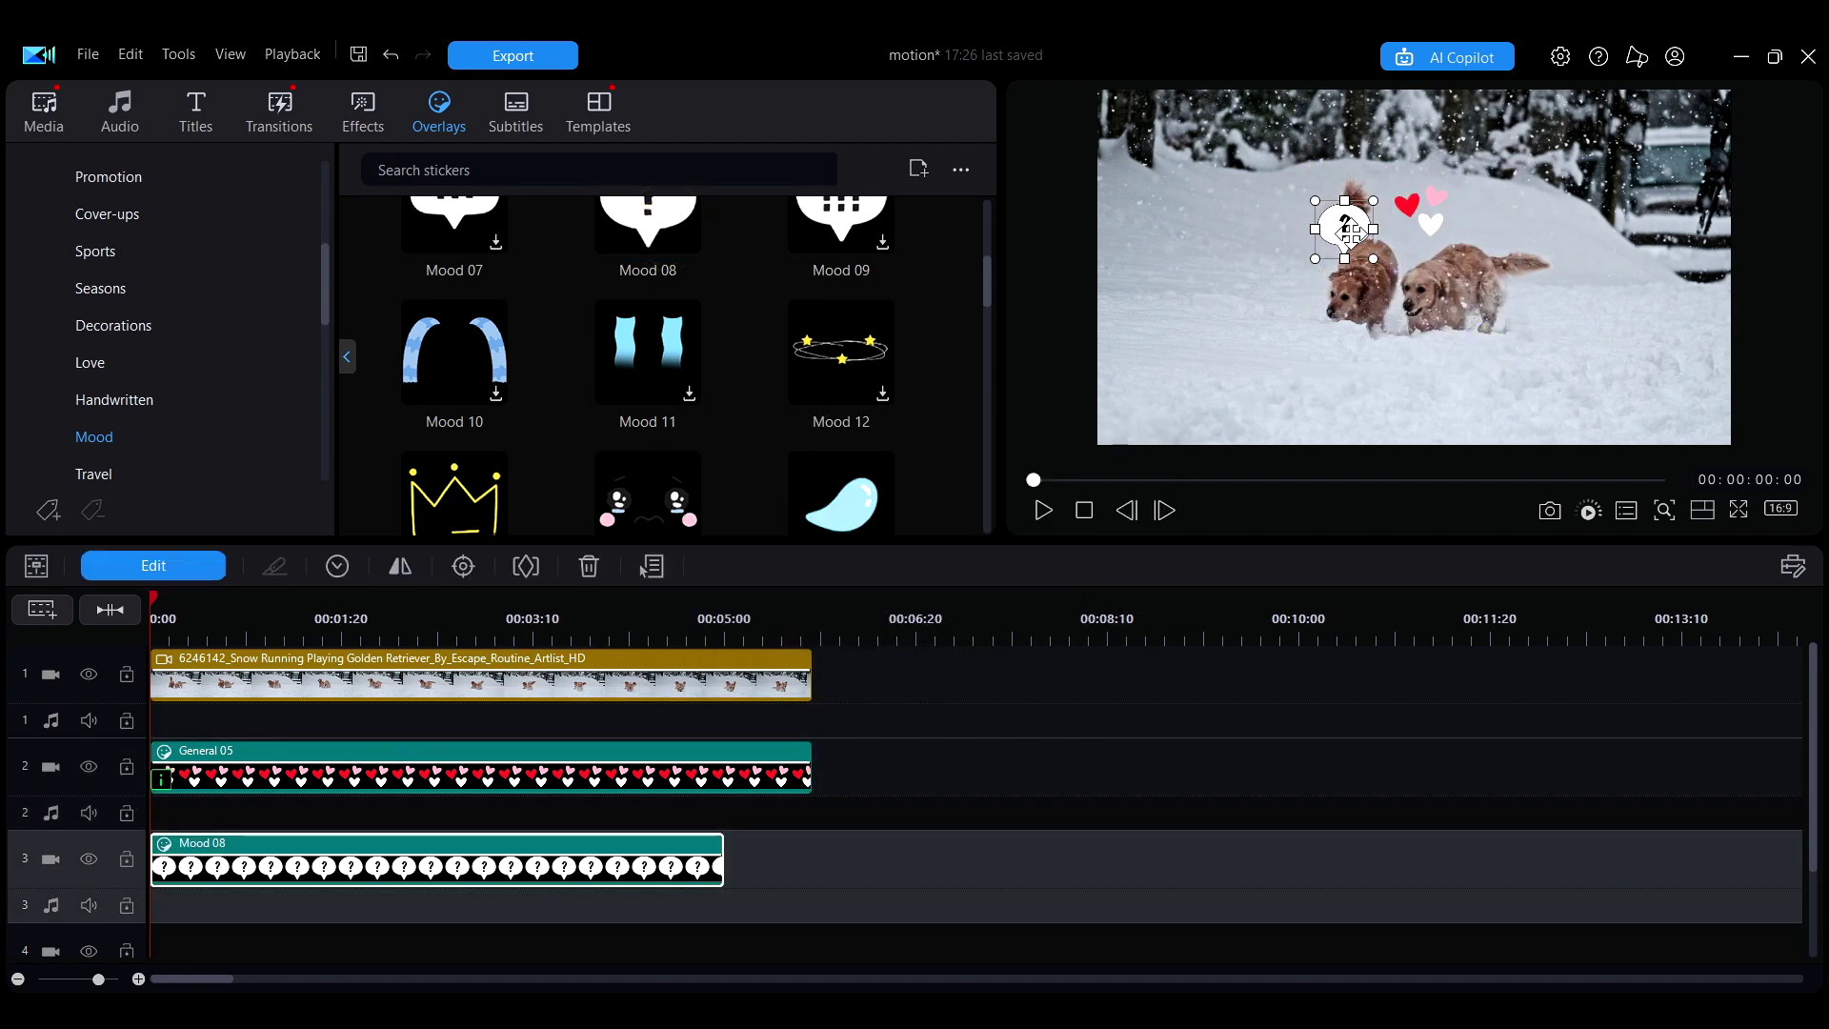
click(154, 565)
click(462, 107)
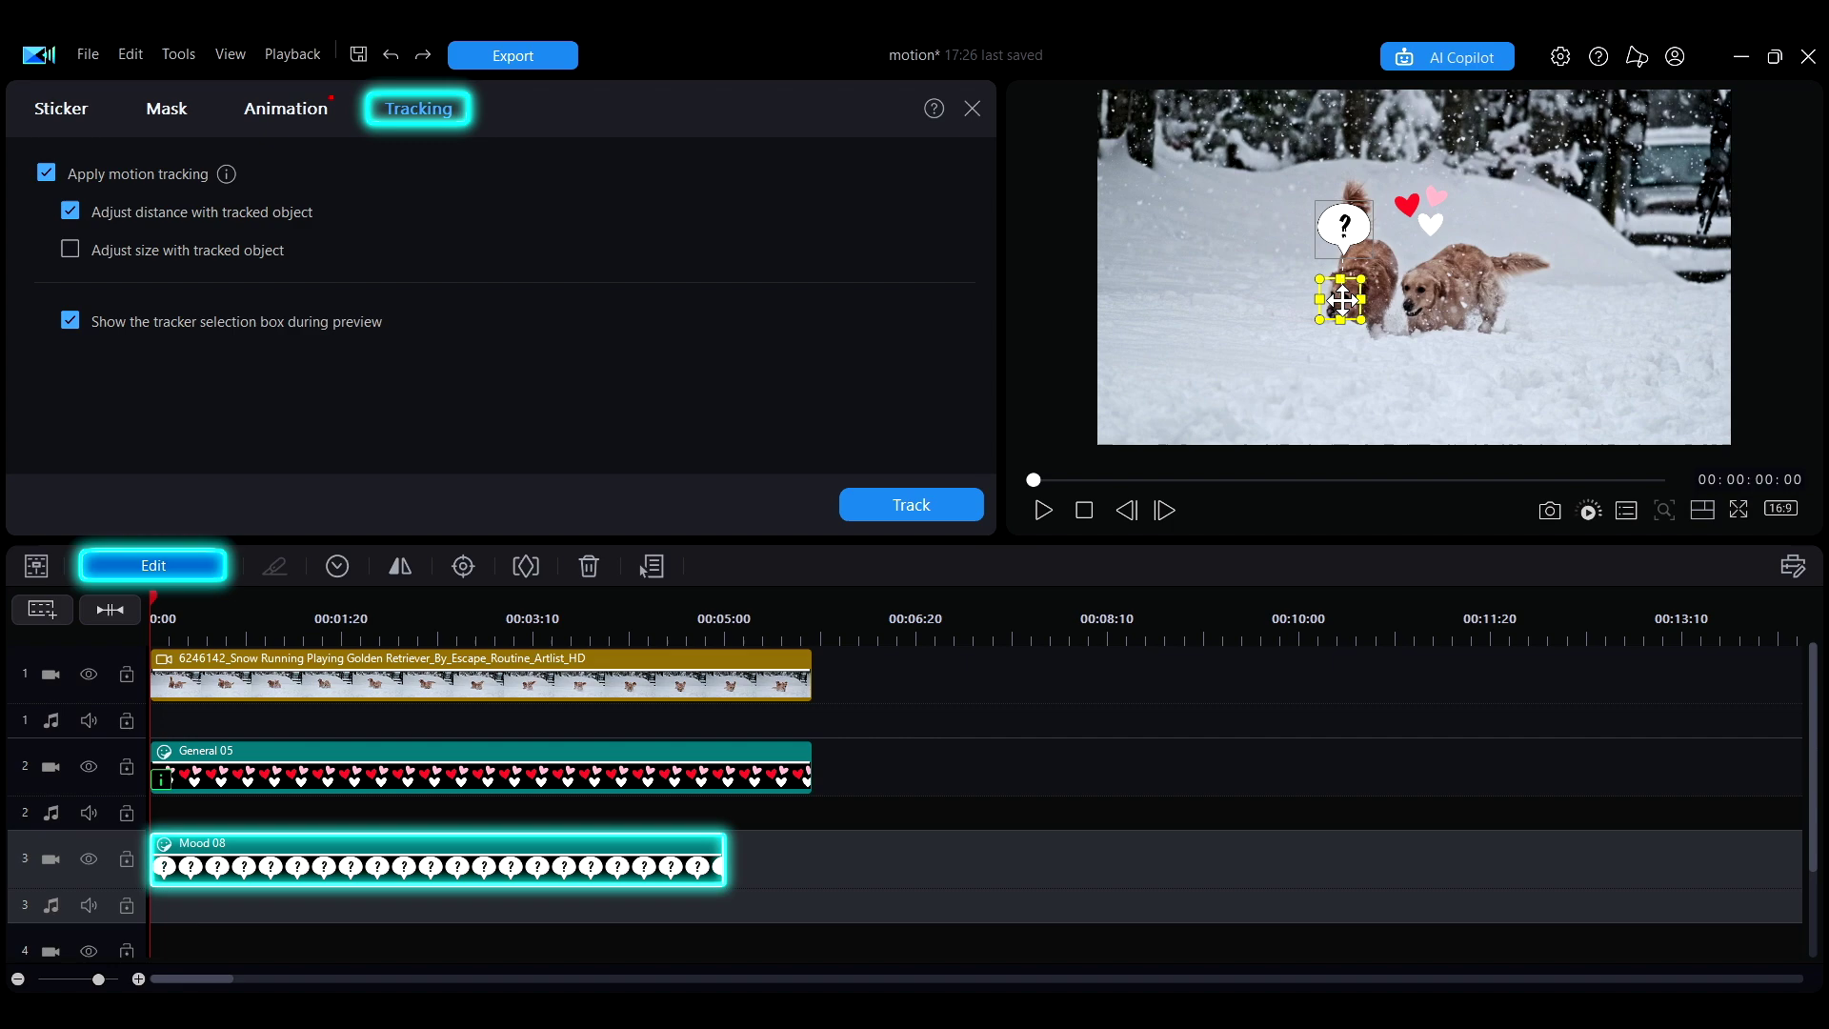
click(911, 504)
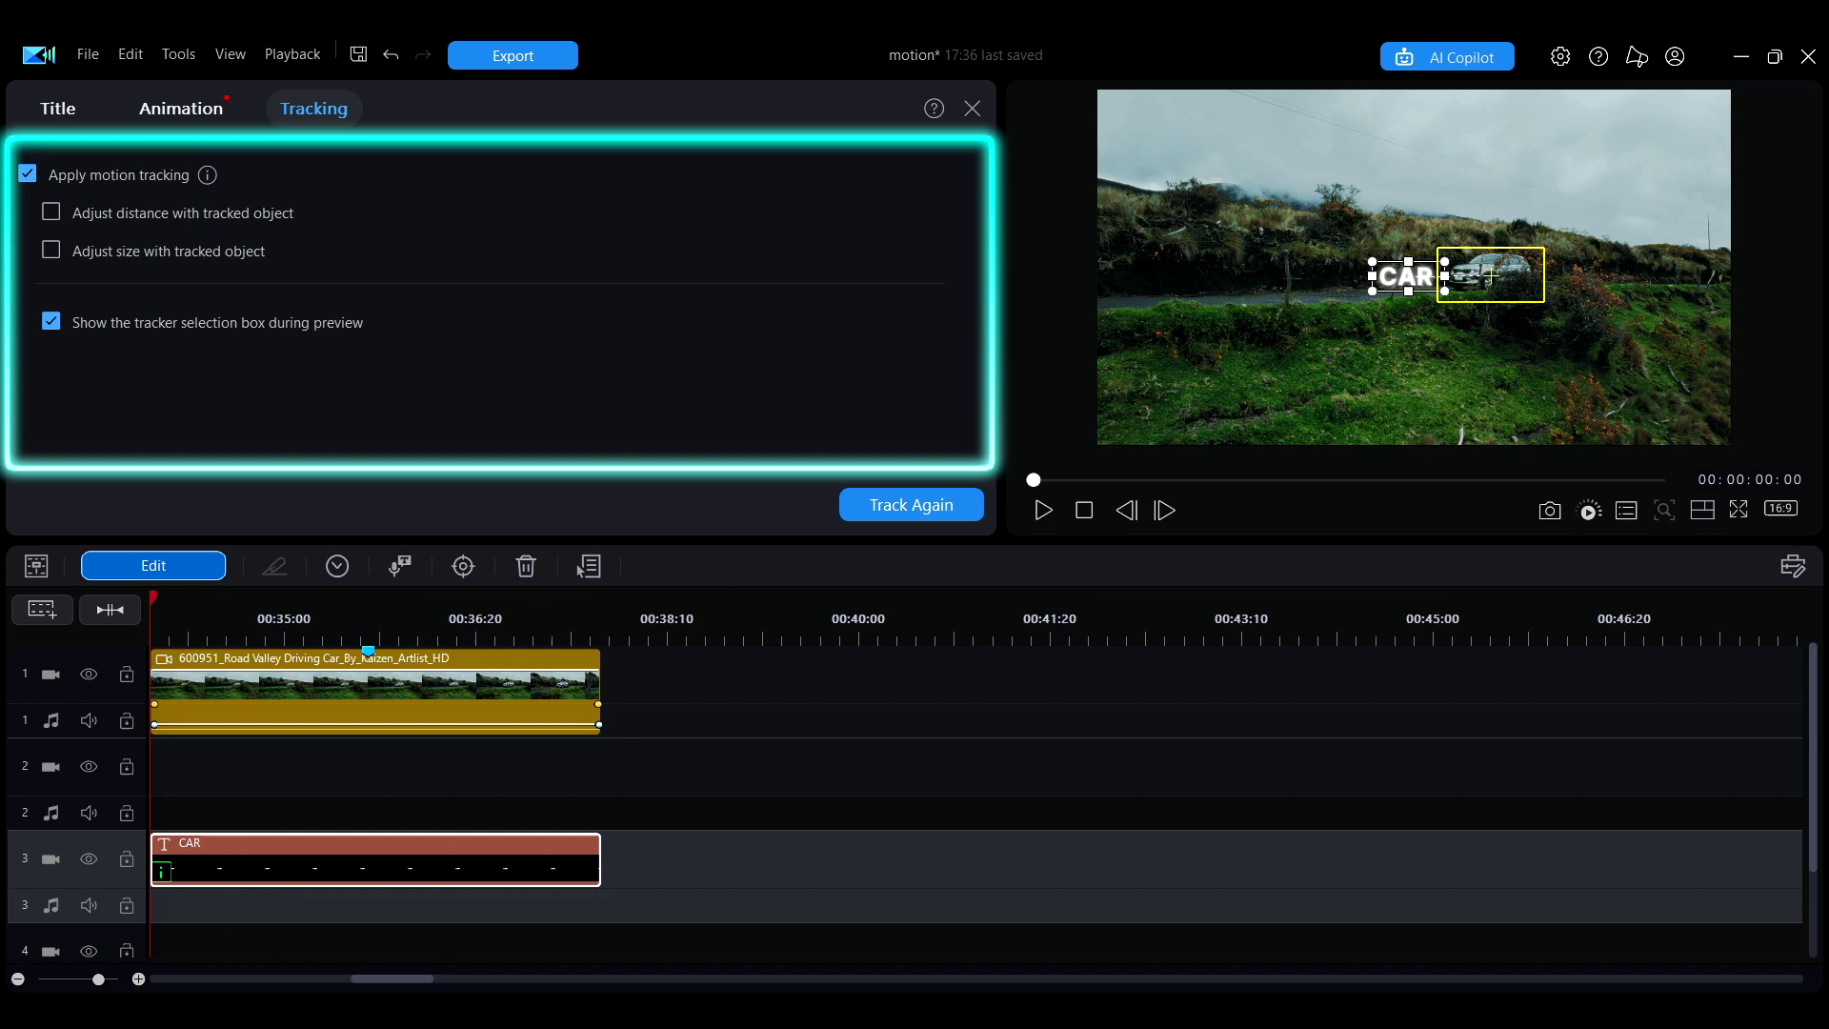
Step: Turn on Adjust distance and Adjust size with tracked object for the CAR title, then preview
click(51, 212)
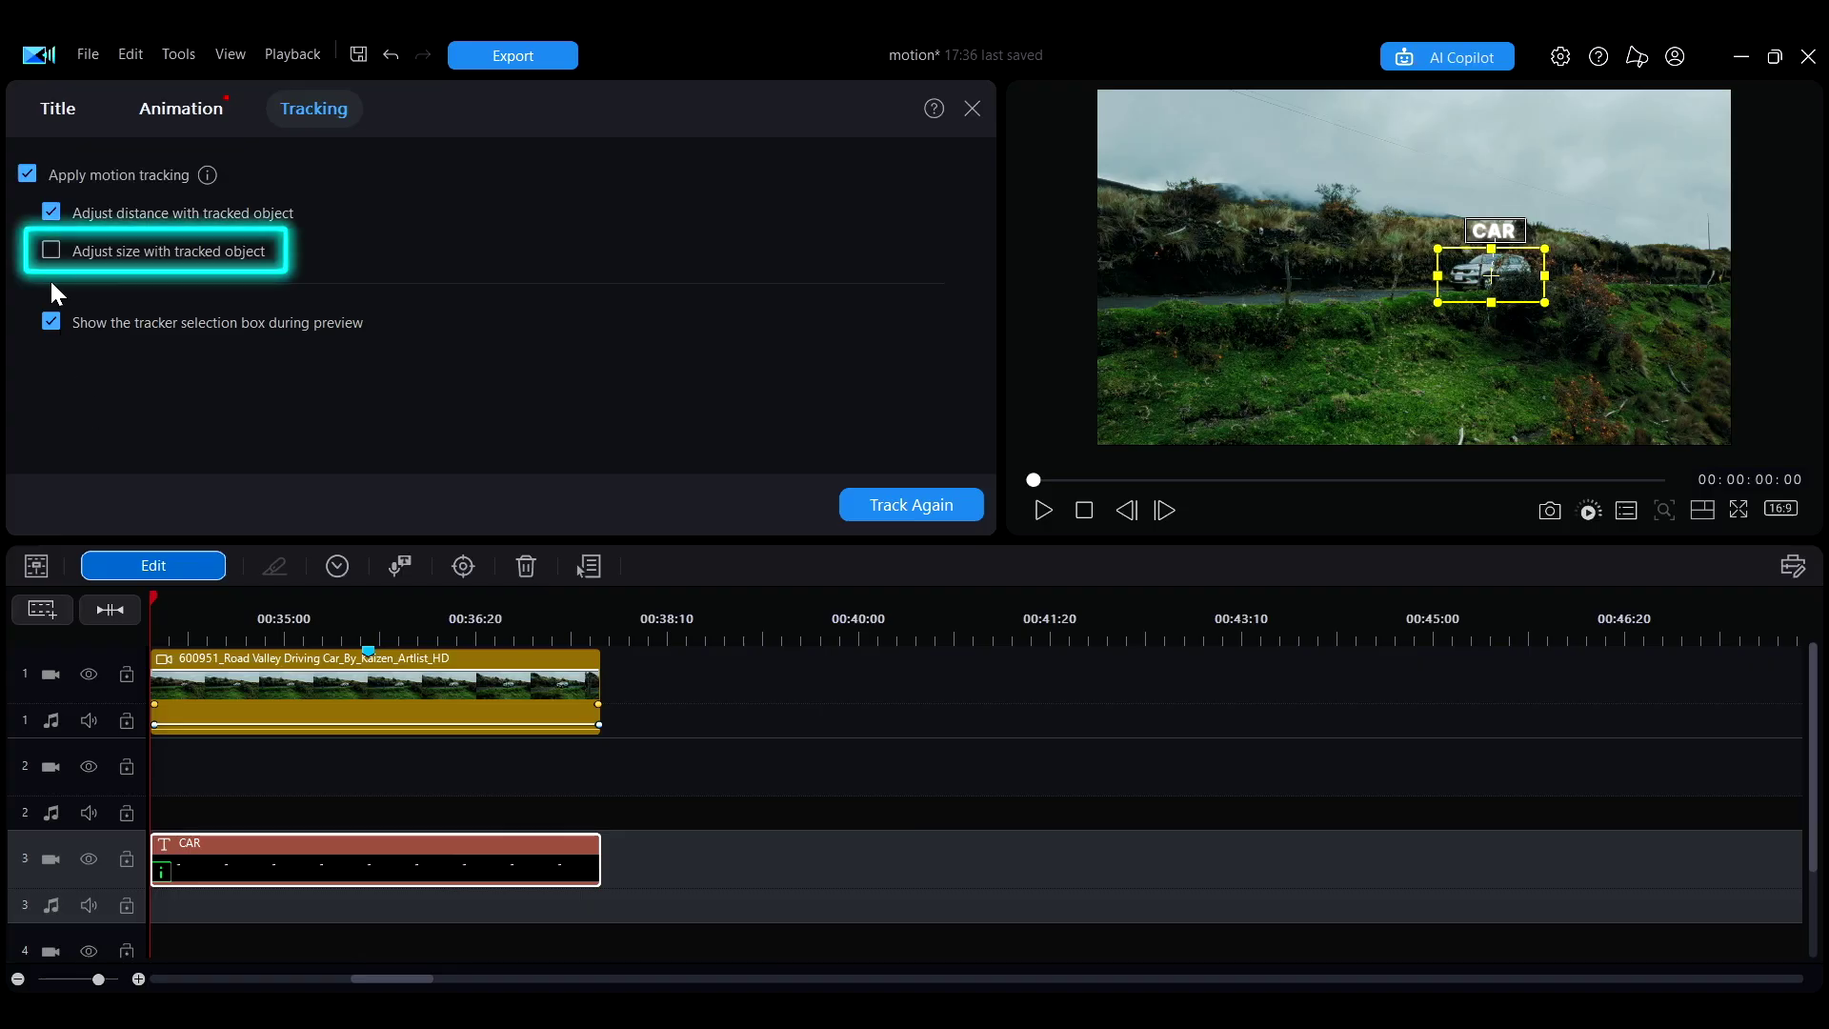
click(52, 252)
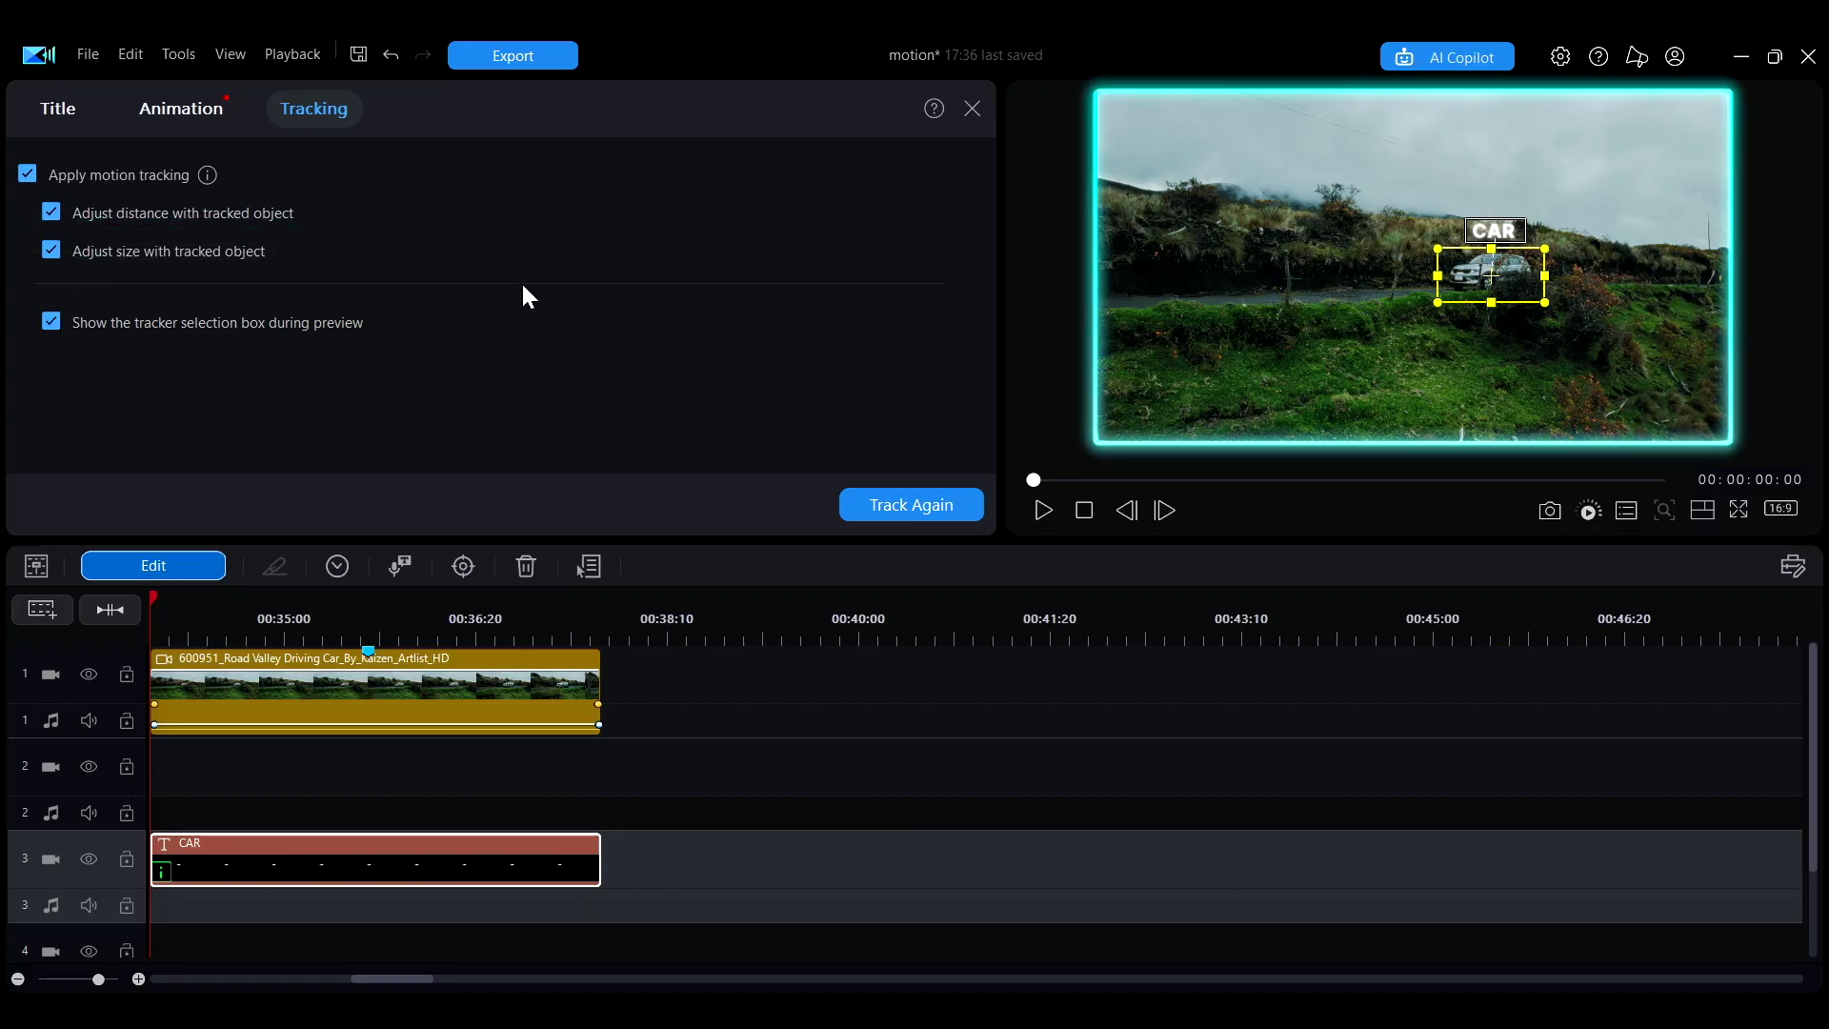
key(space)
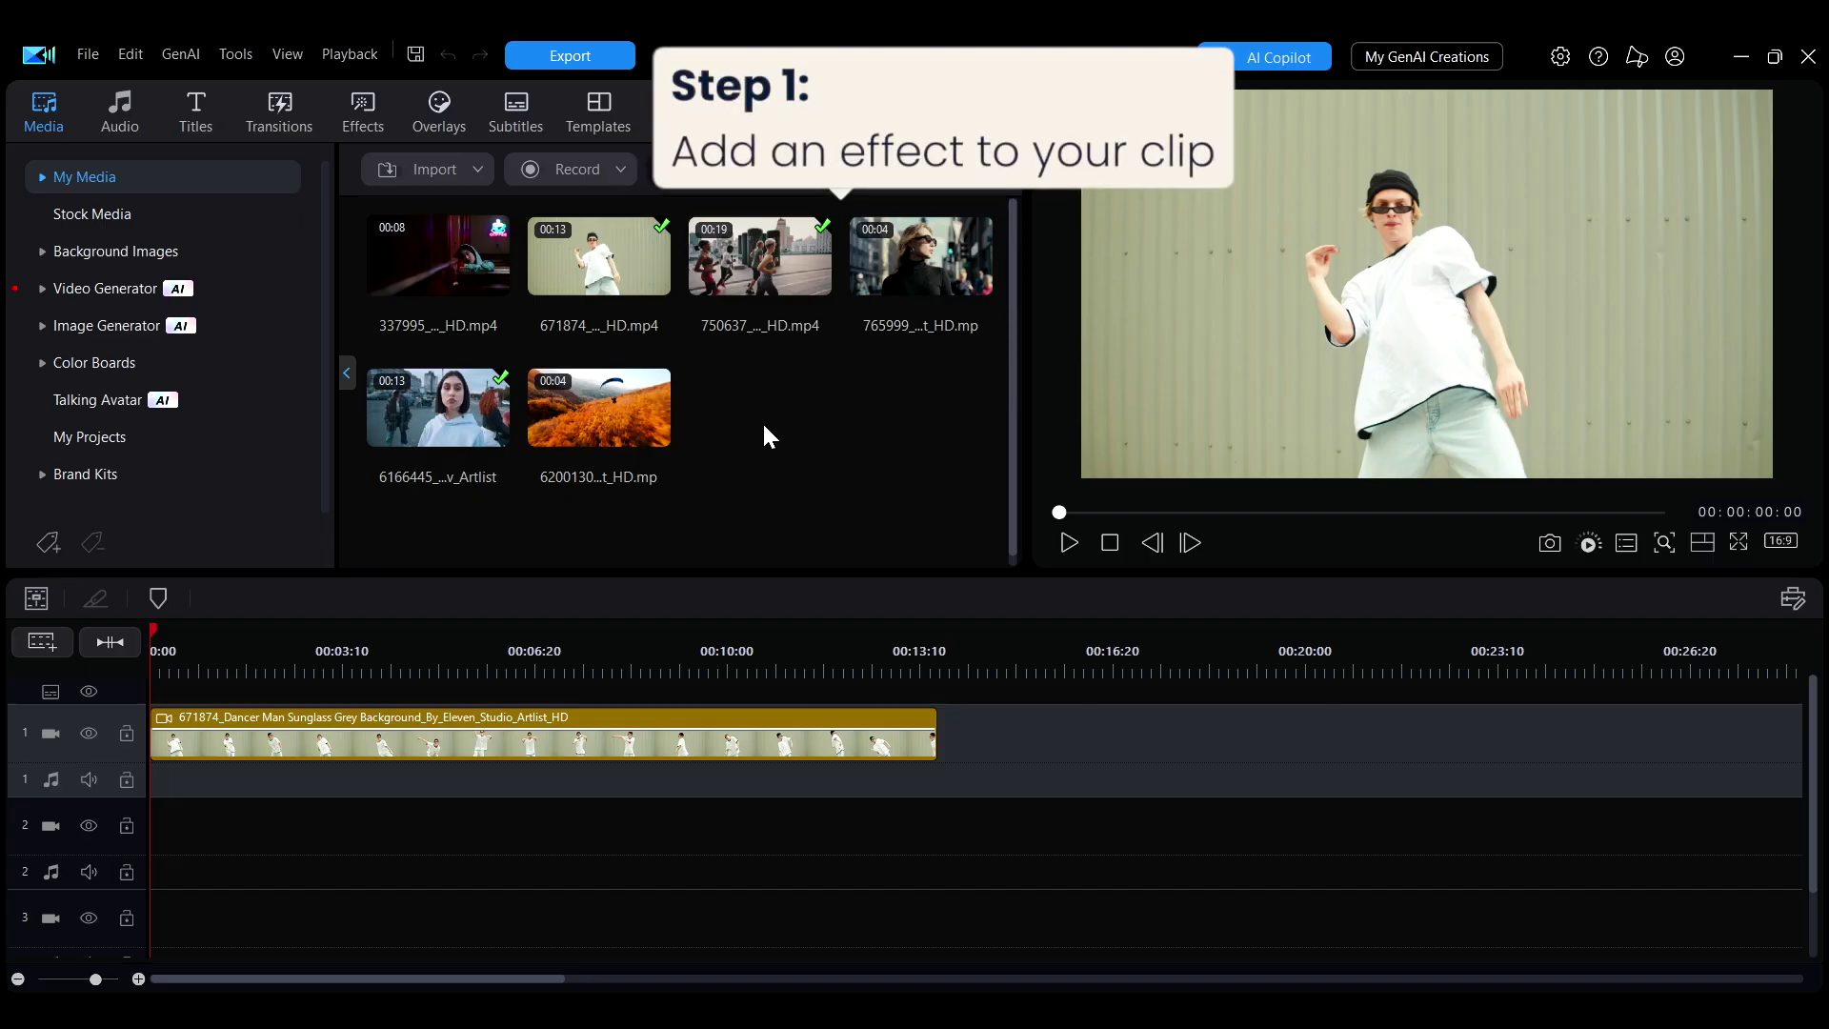
Step: Apply the Haze > Blur video effect to the dancer clip
click(379, 122)
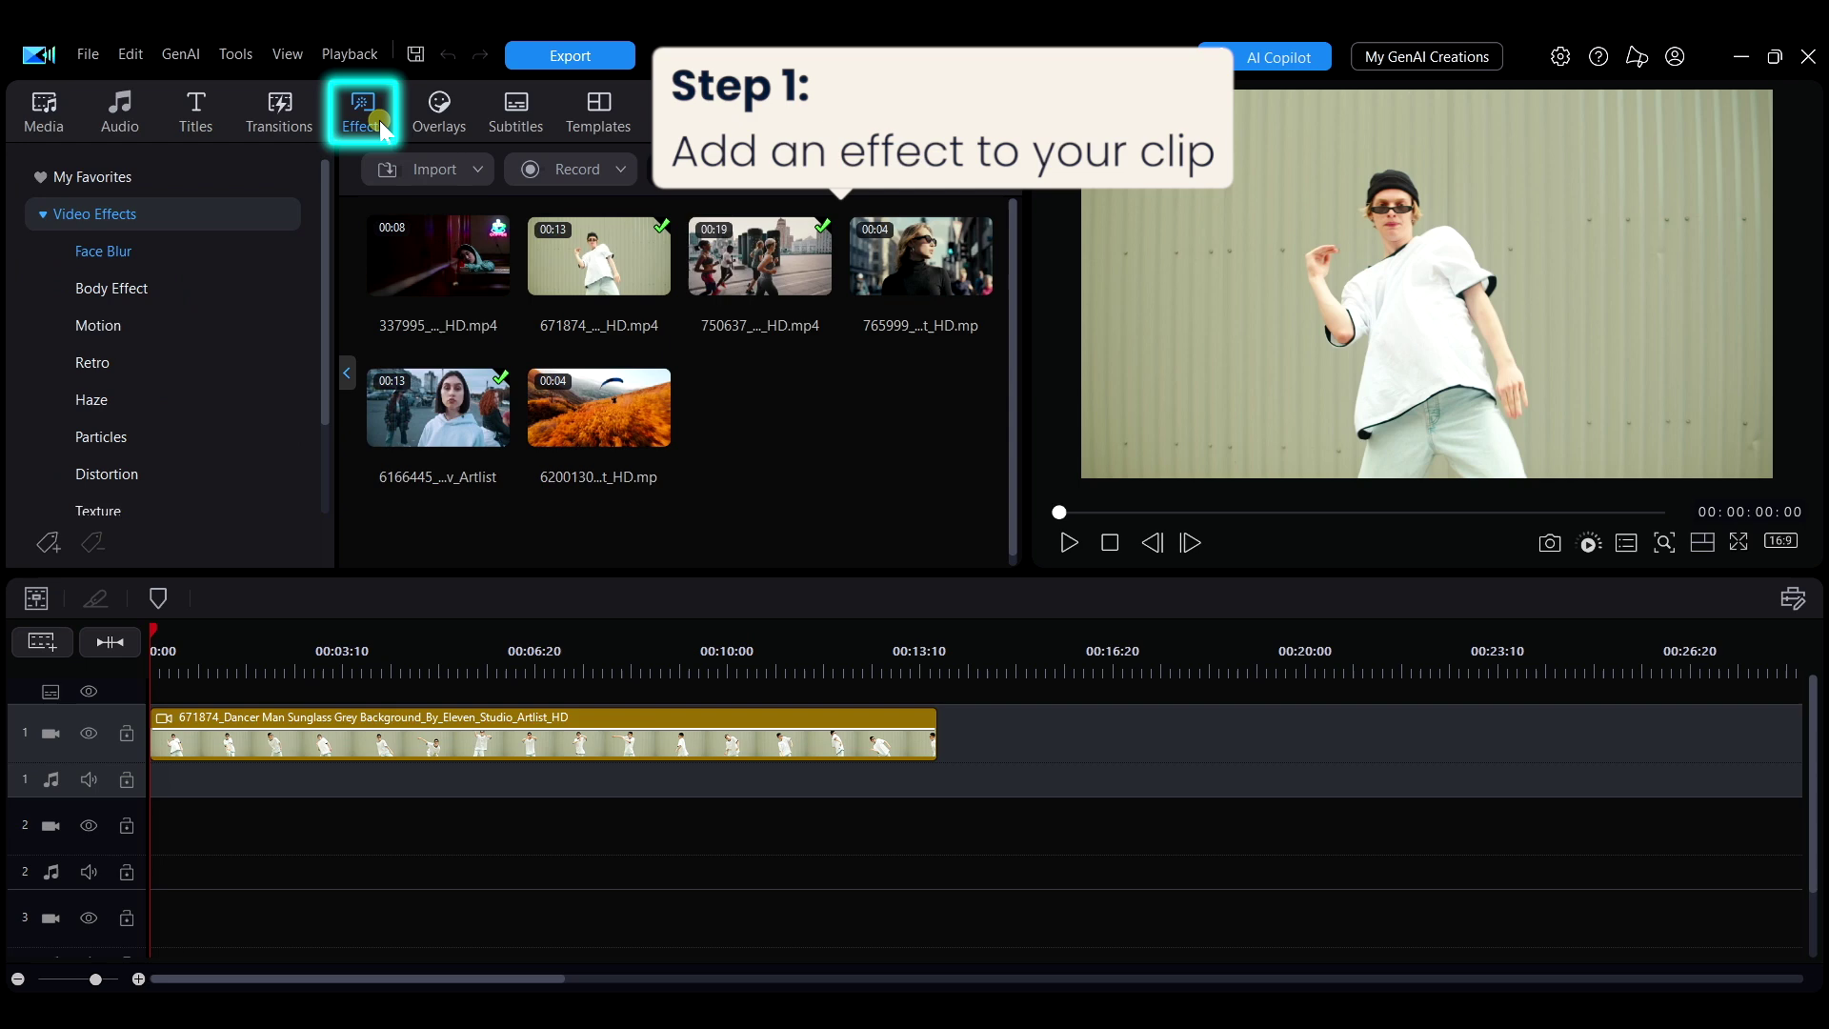
click(95, 404)
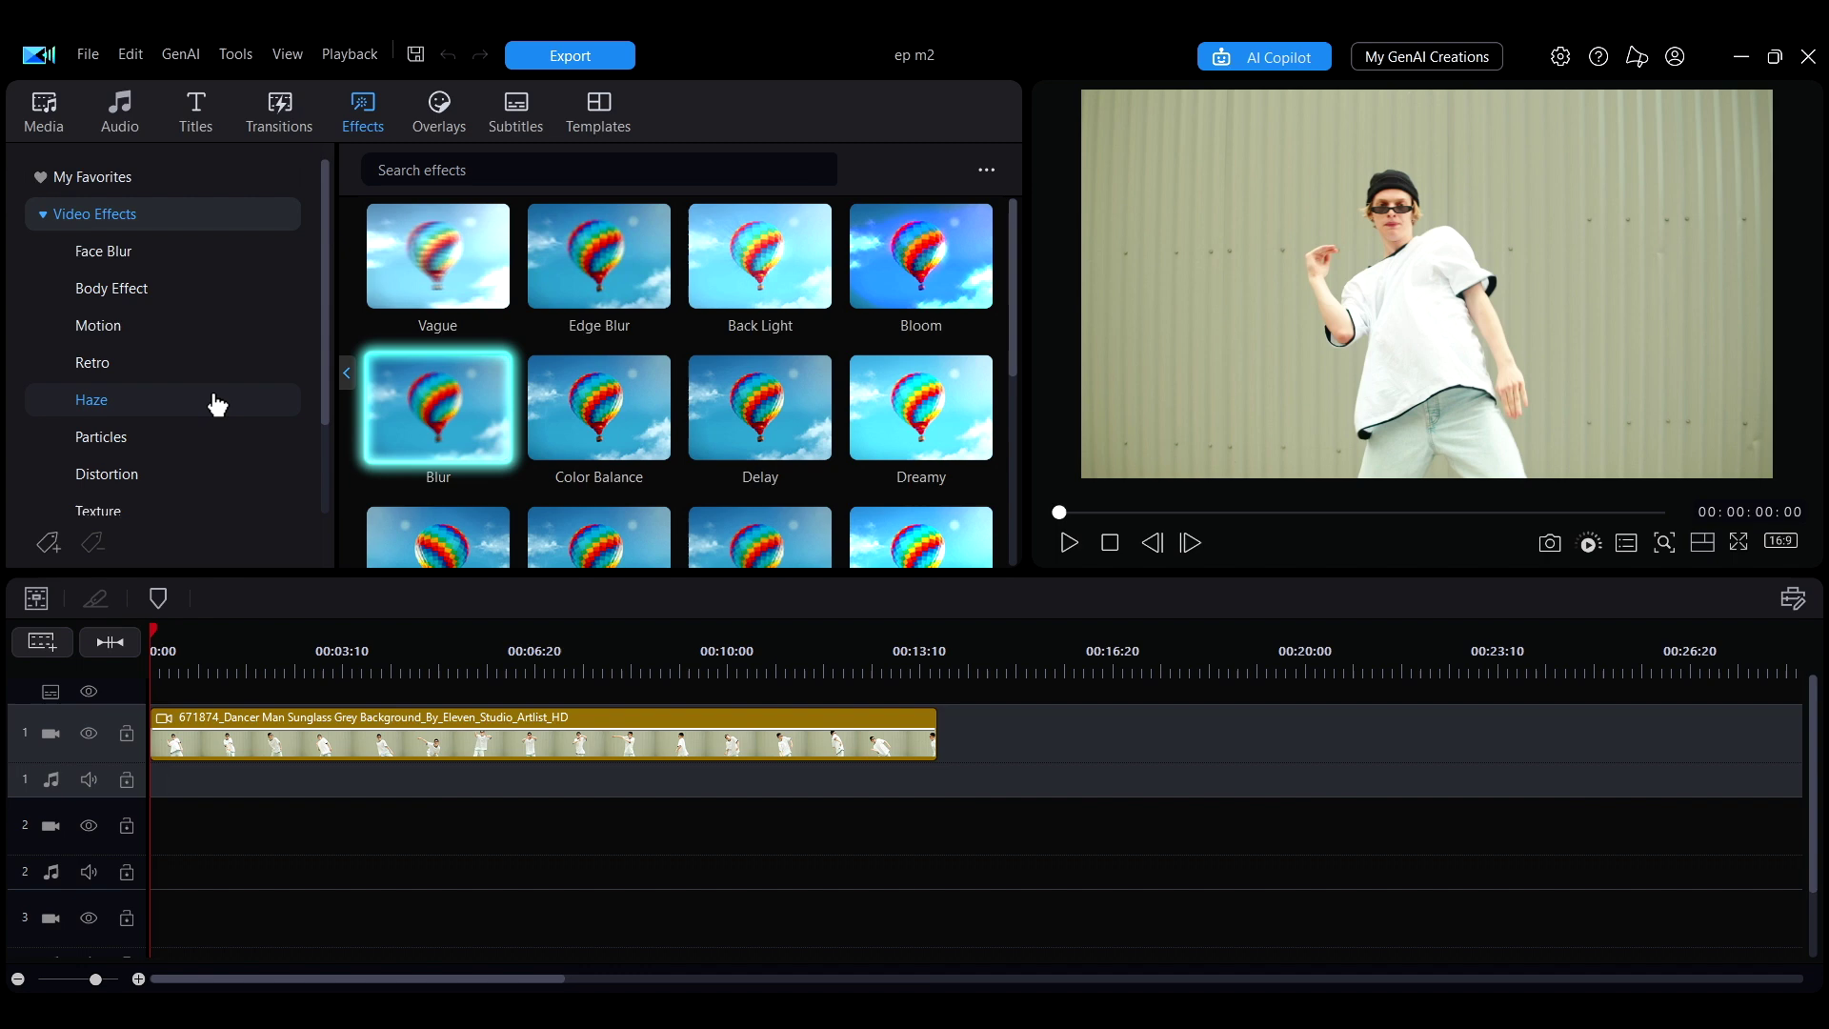
mouse_move(334, 656)
mouse_down()
mouse_move(298, 752)
mouse_move(278, 731)
mouse_up()
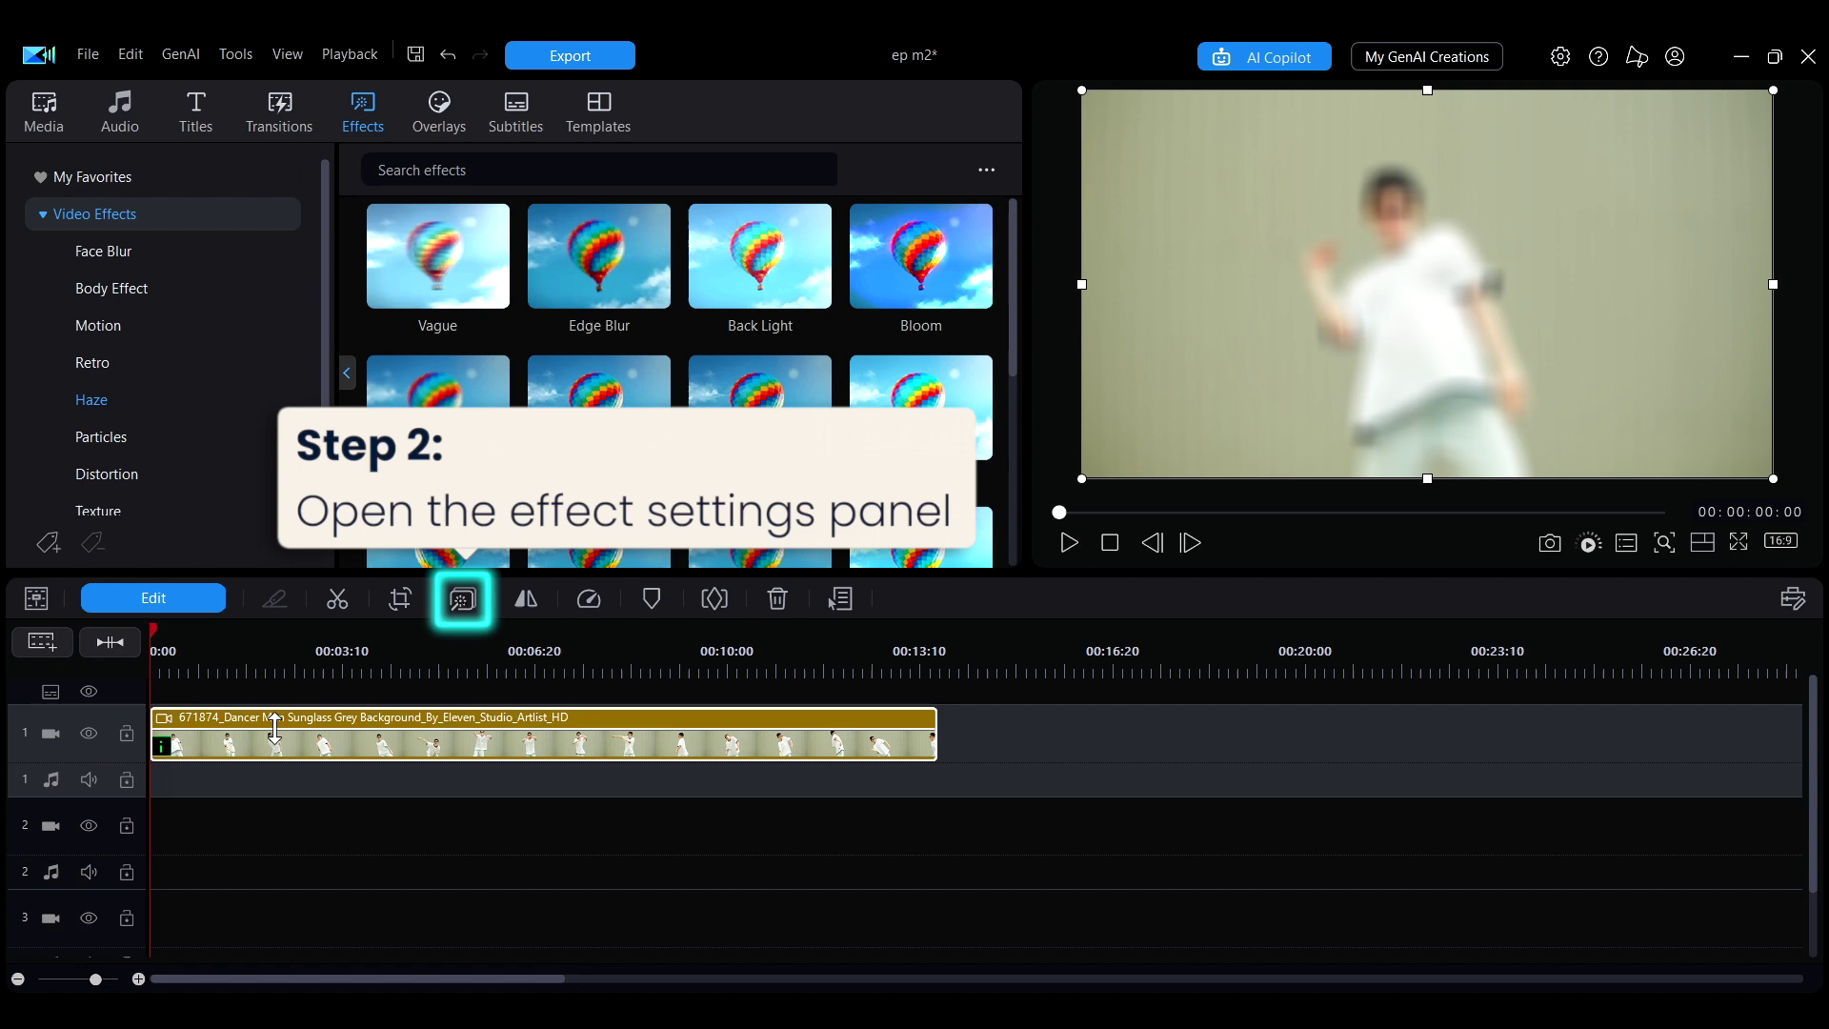
Step: Restrict the dancer clip's Blur to a circular mask sized and placed over the dancer's face
click(460, 597)
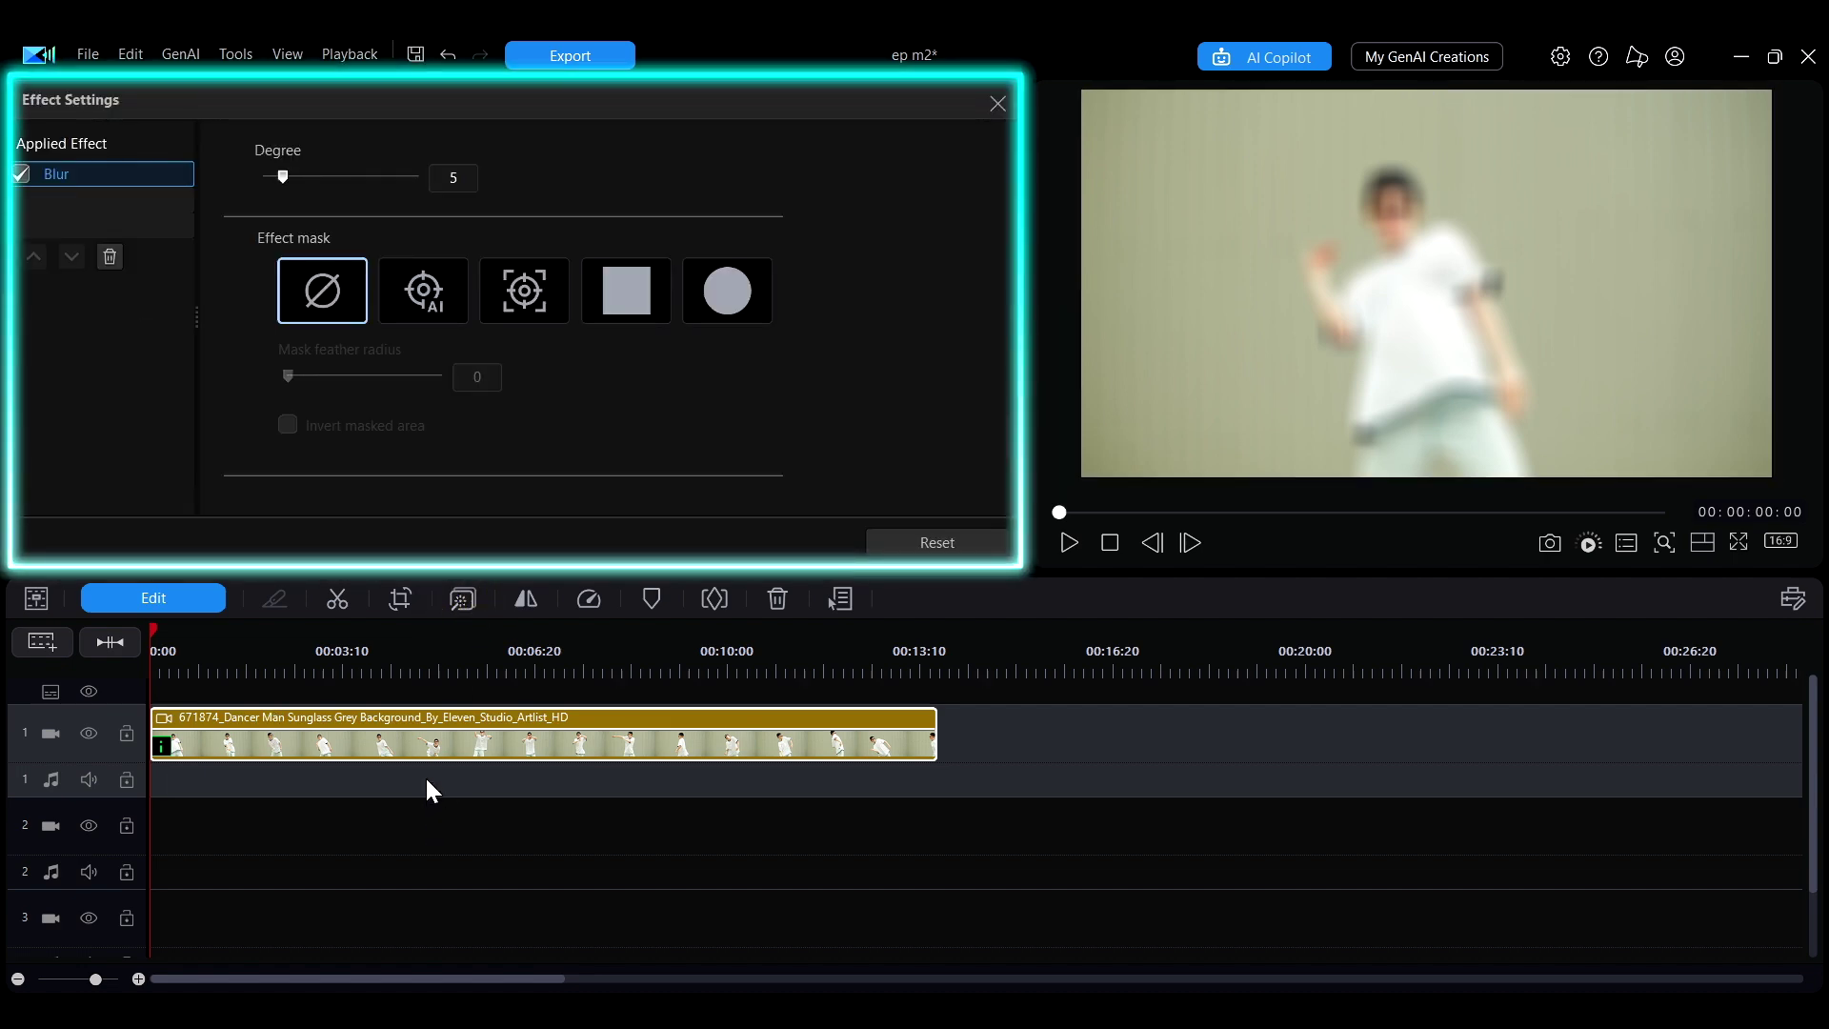
click(997, 103)
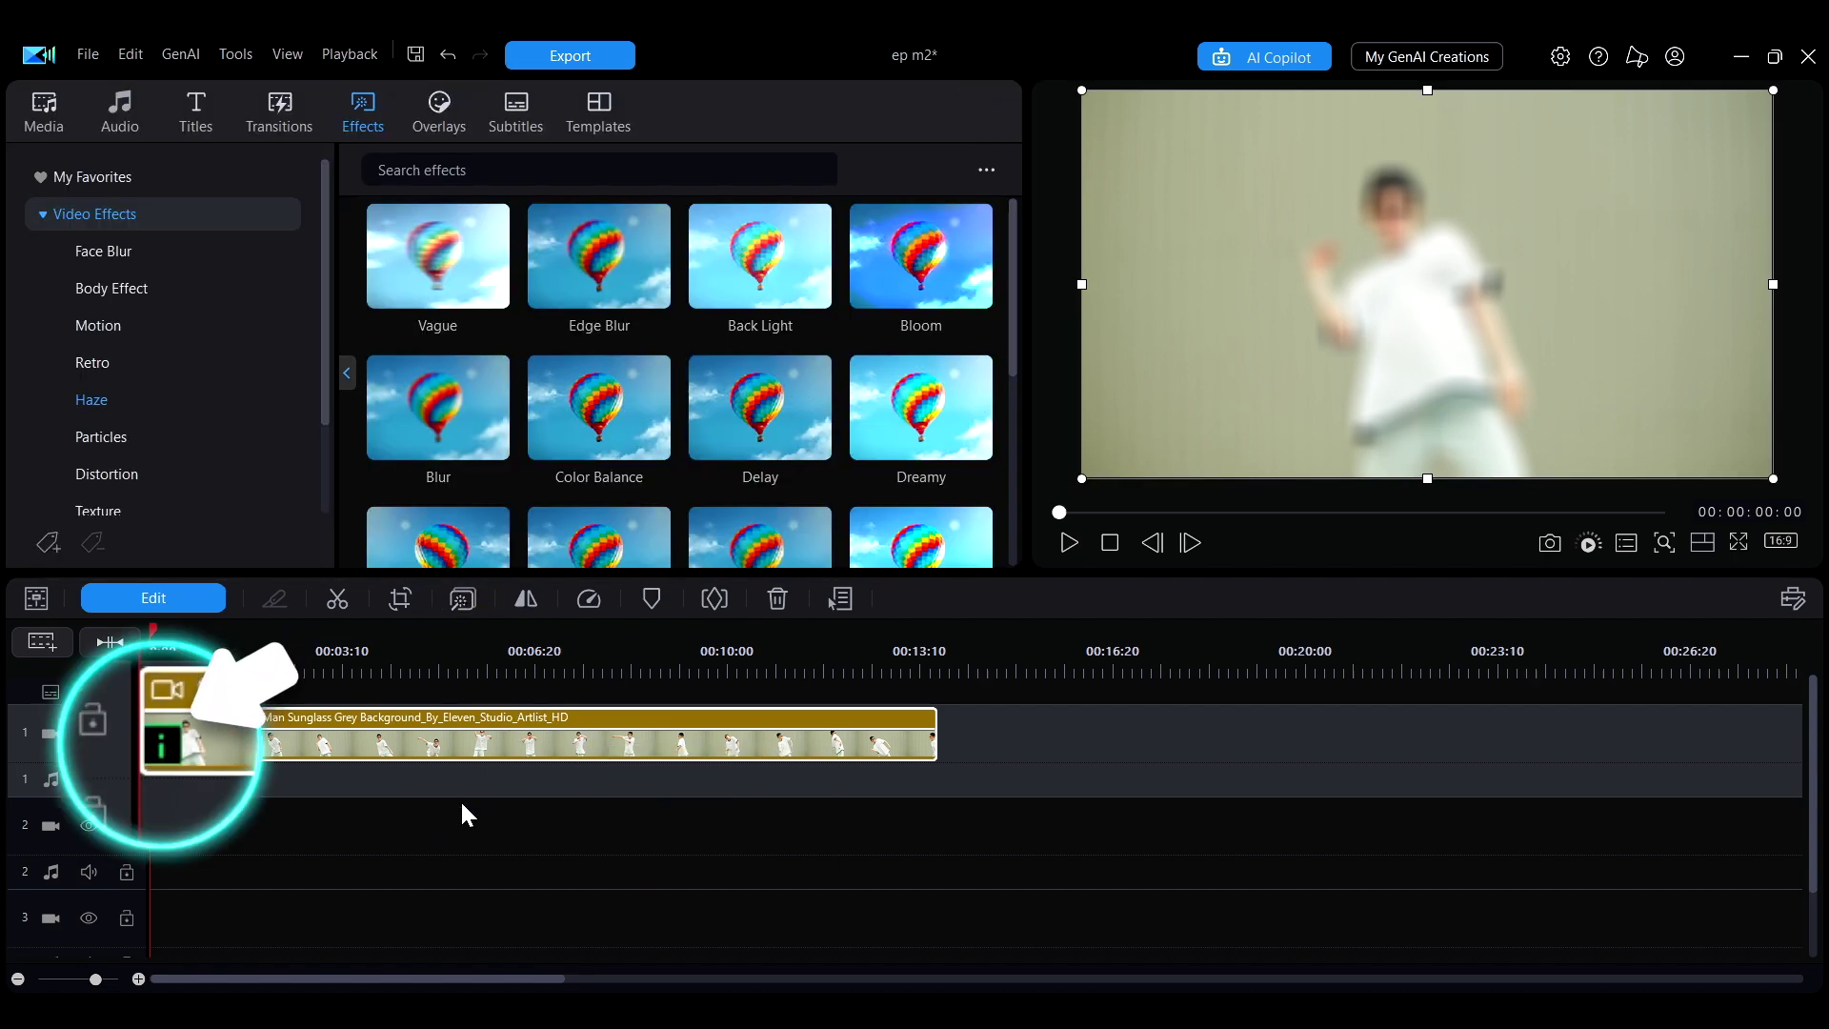
click(162, 746)
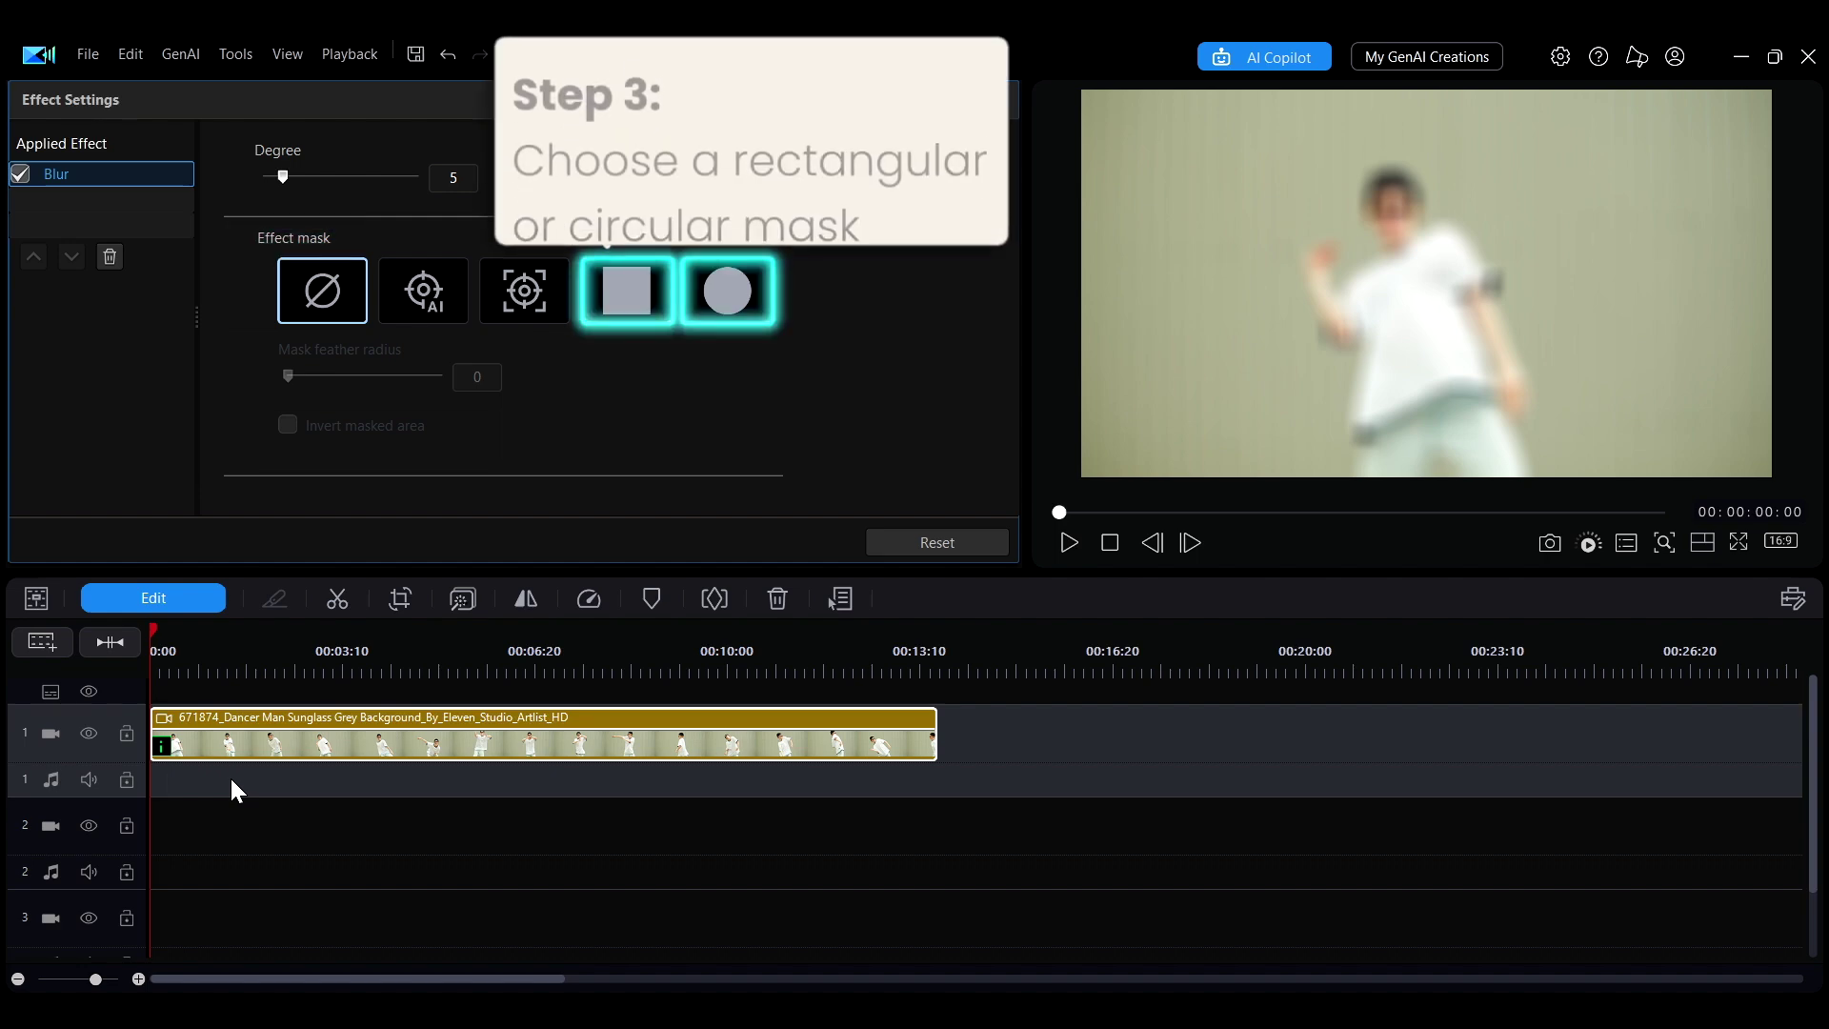
click(725, 309)
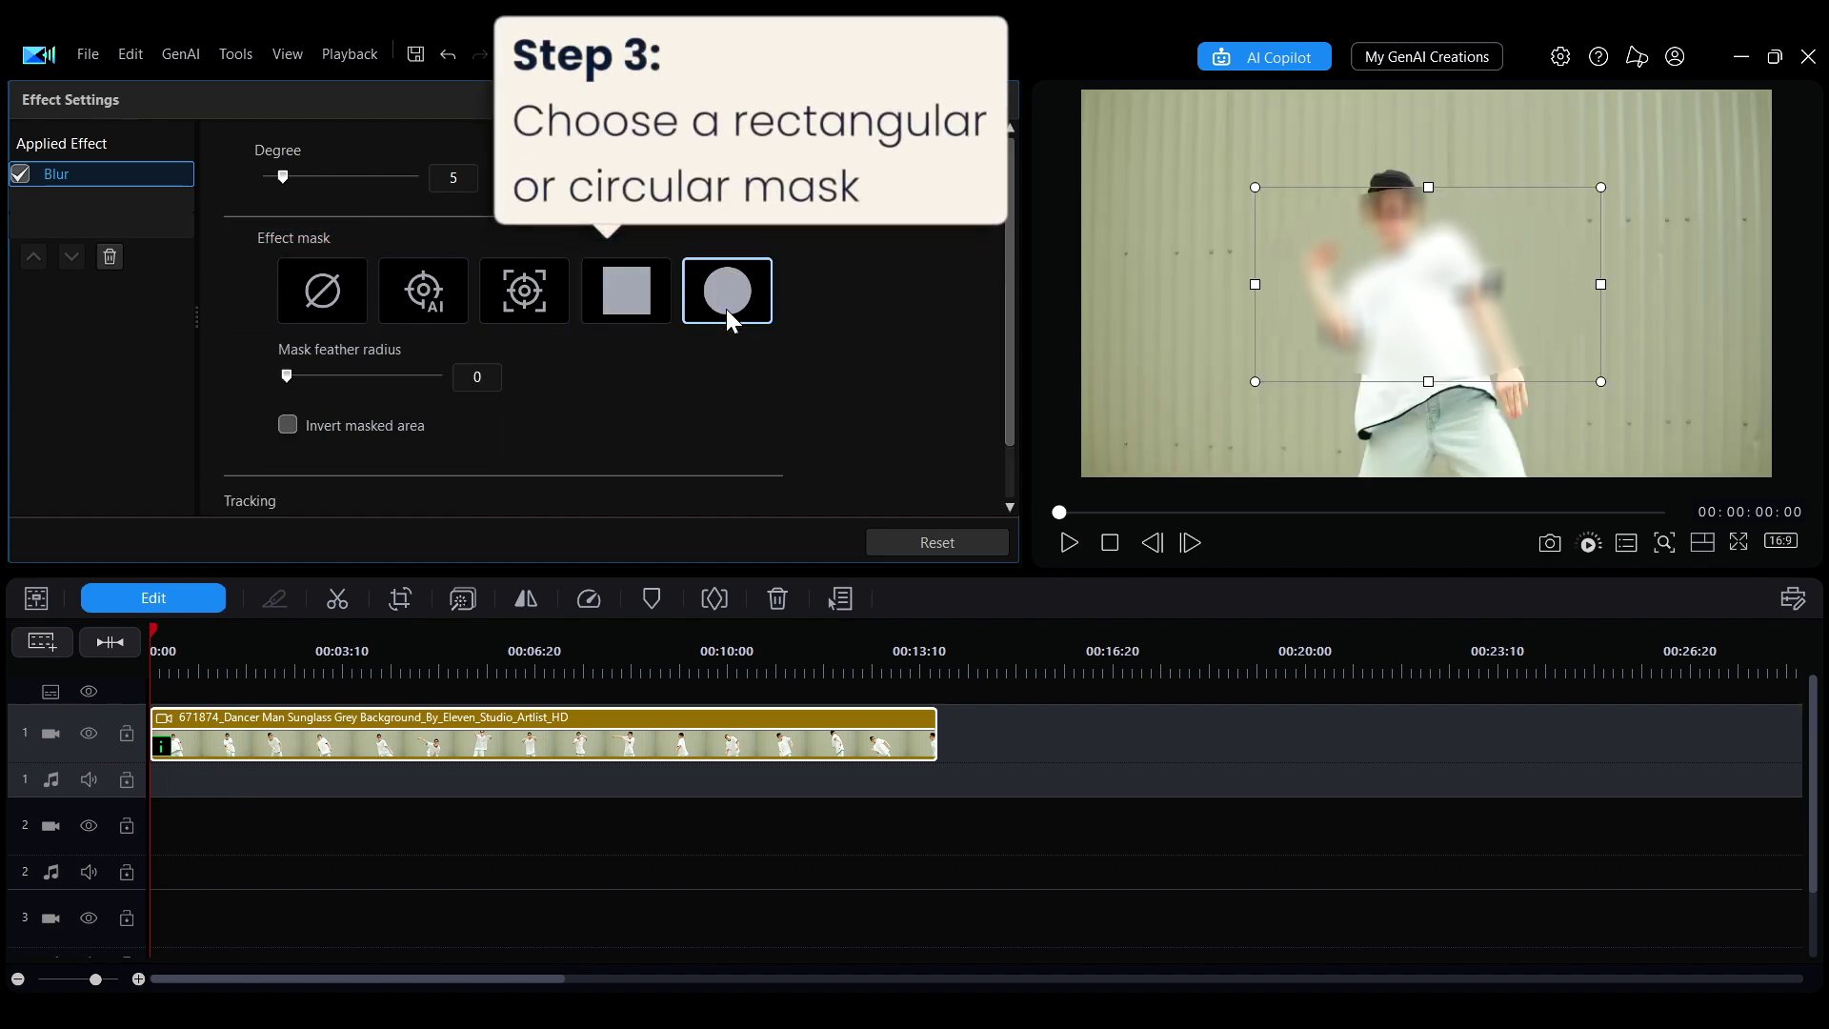
drag(1255, 188, 1441, 292)
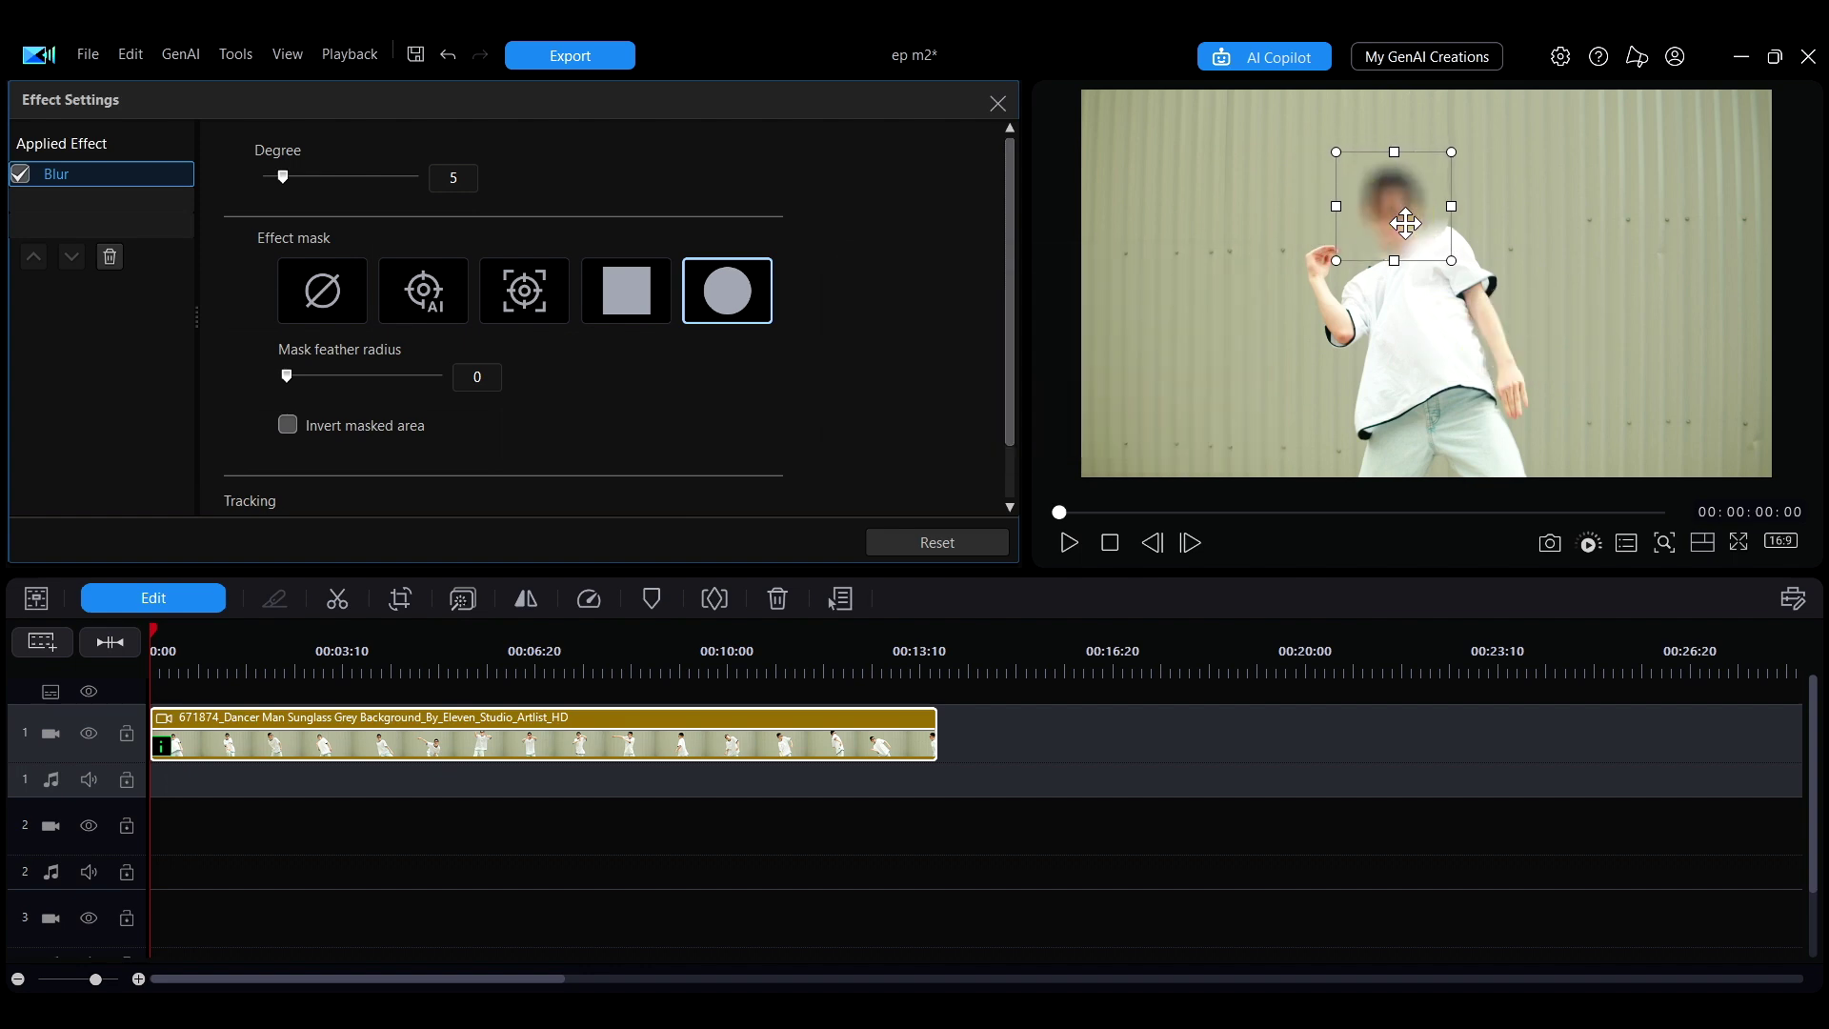
drag(1011, 205, 1014, 255)
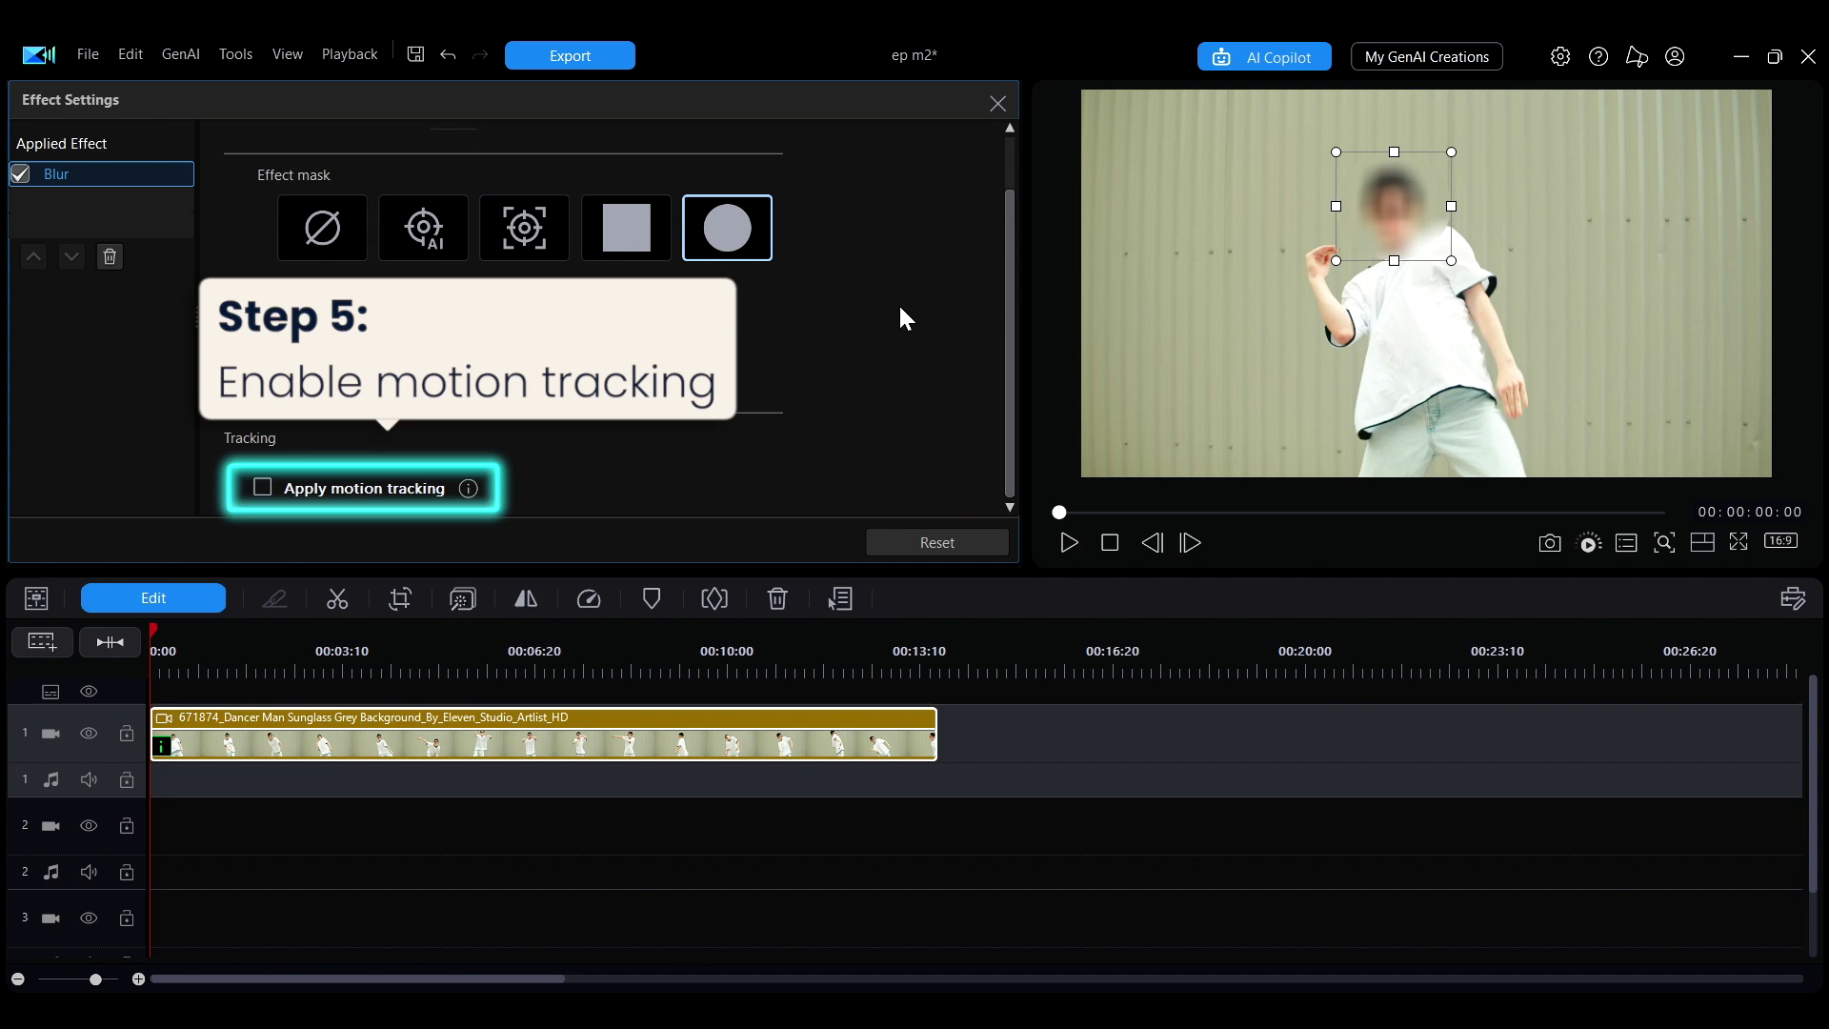
Step: Motion-track the face blur mask to the dancer's face and play the clip to check it
click(262, 487)
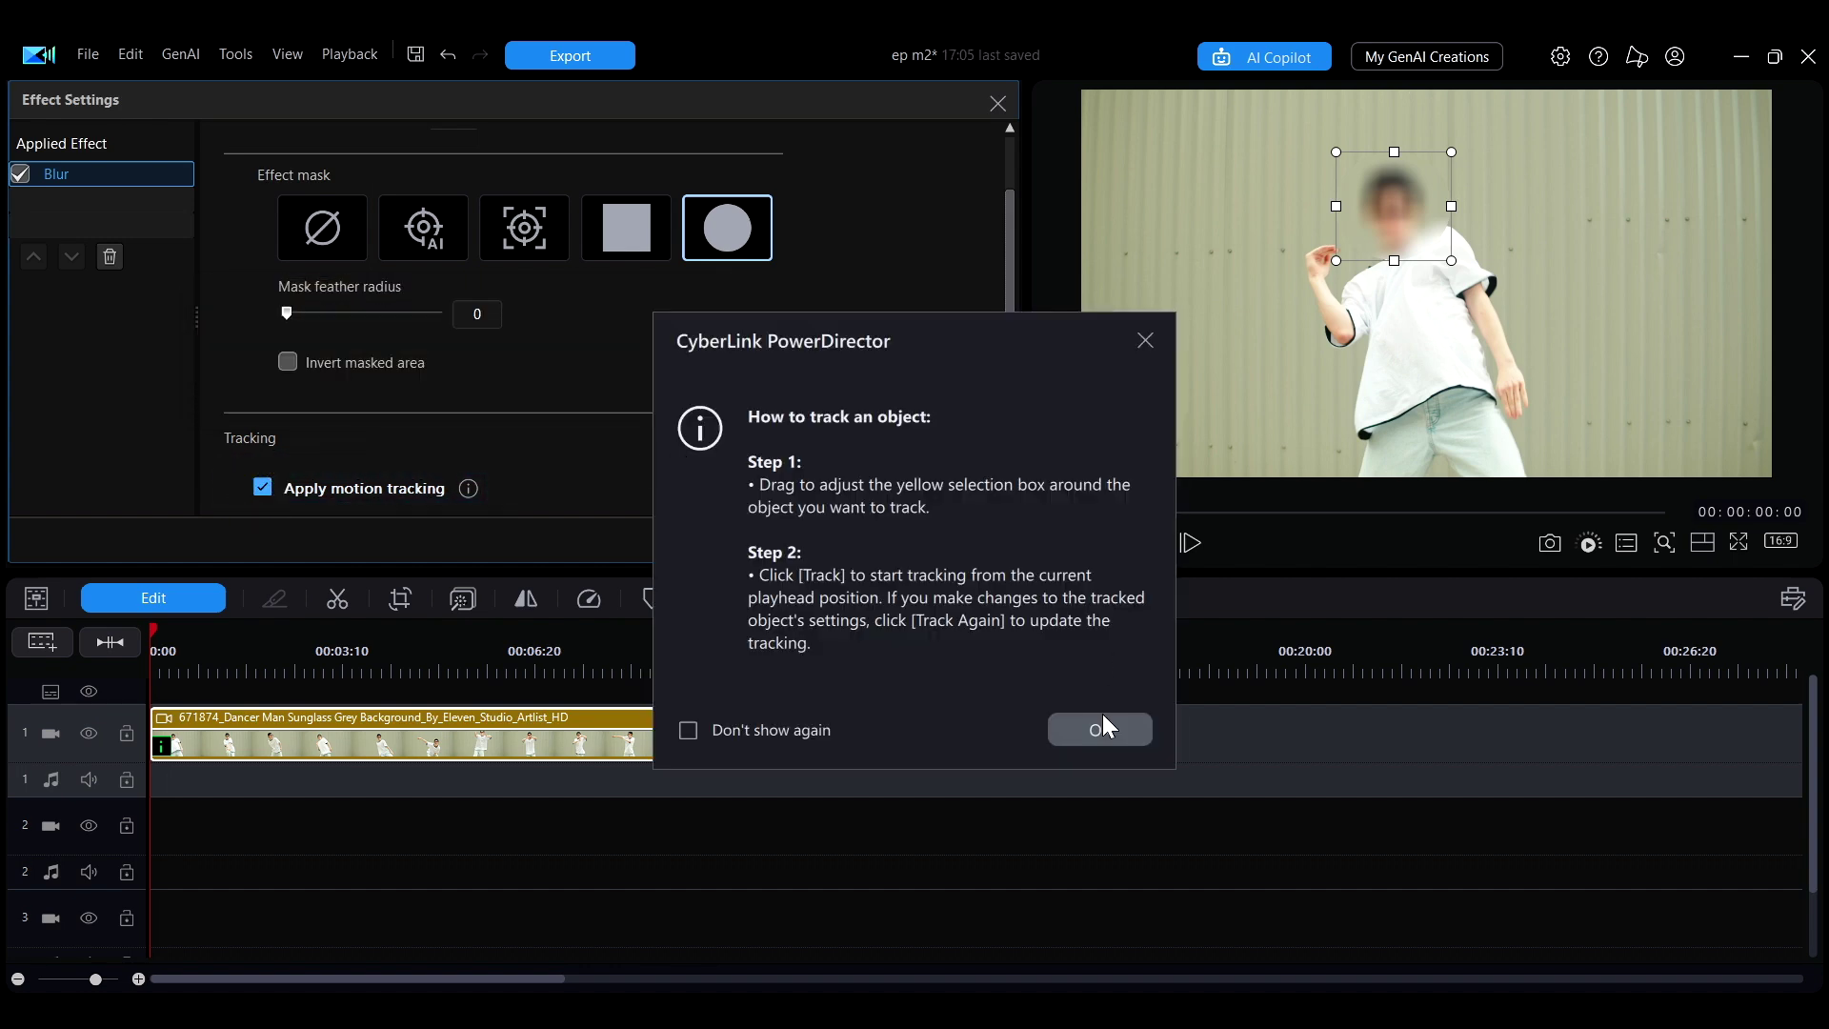
click(1101, 725)
drag(1008, 371, 1009, 478)
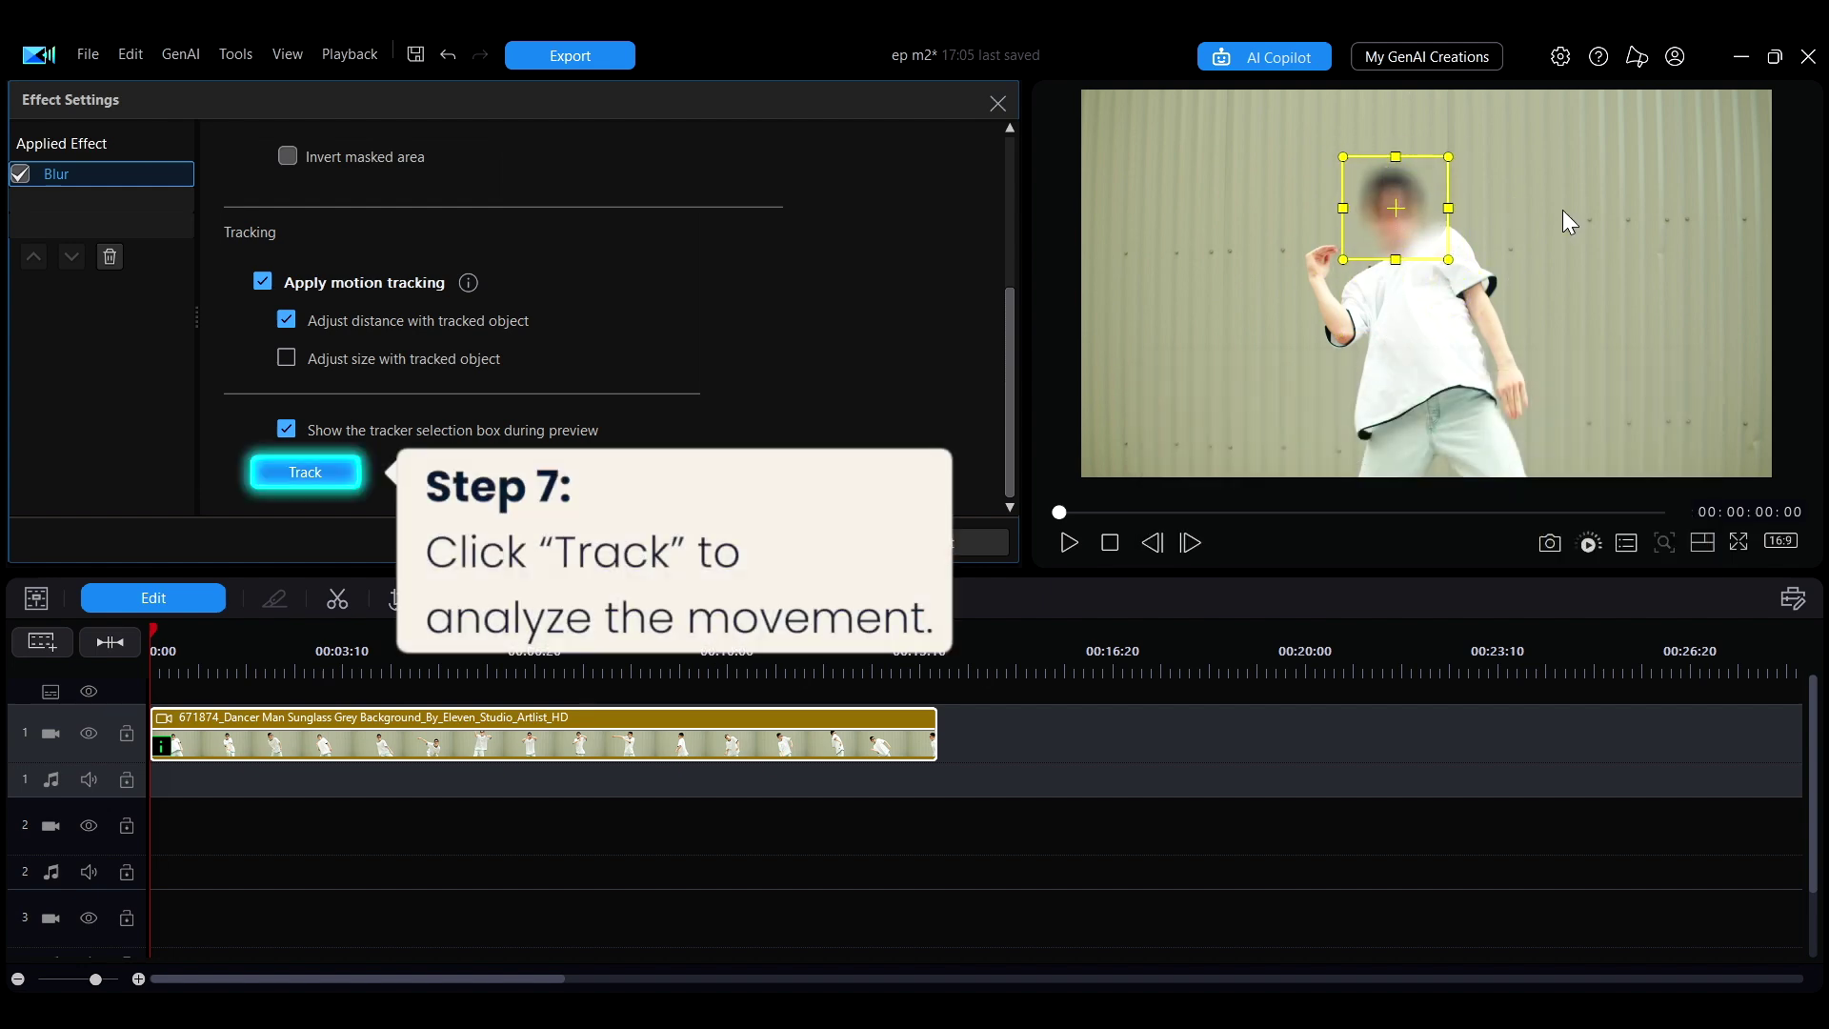
click(295, 474)
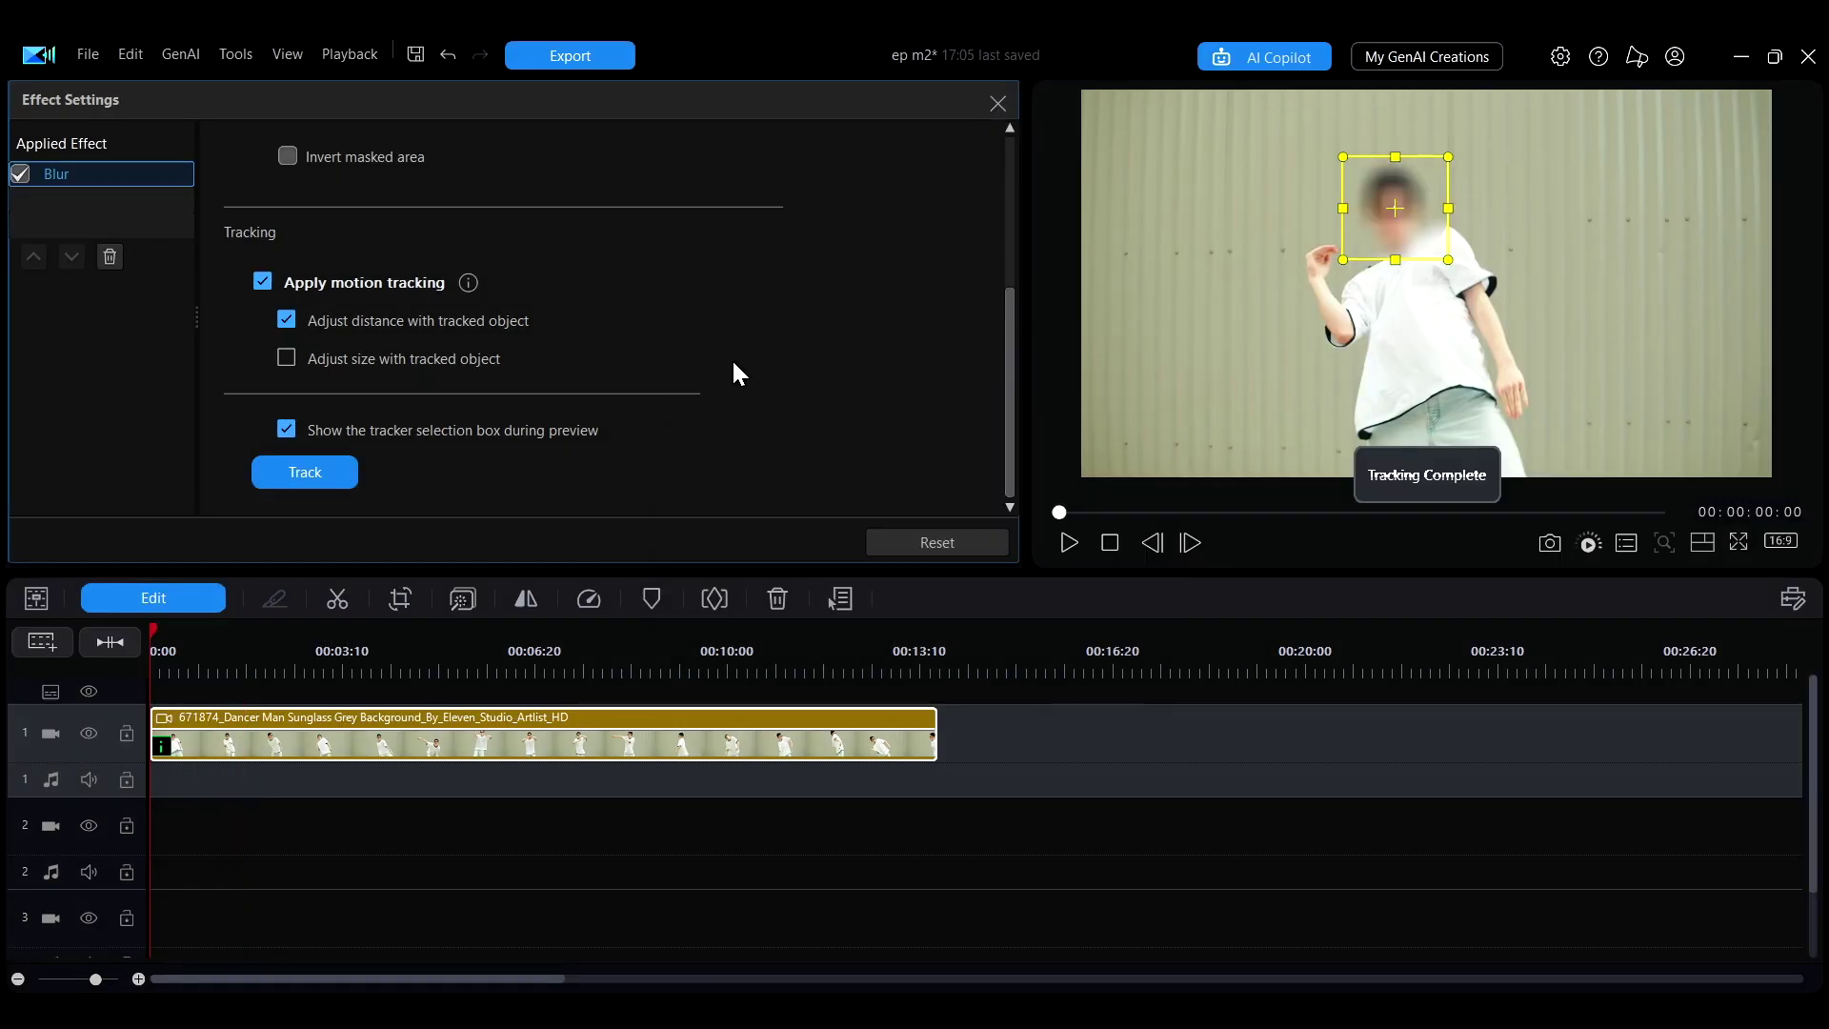
key(space)
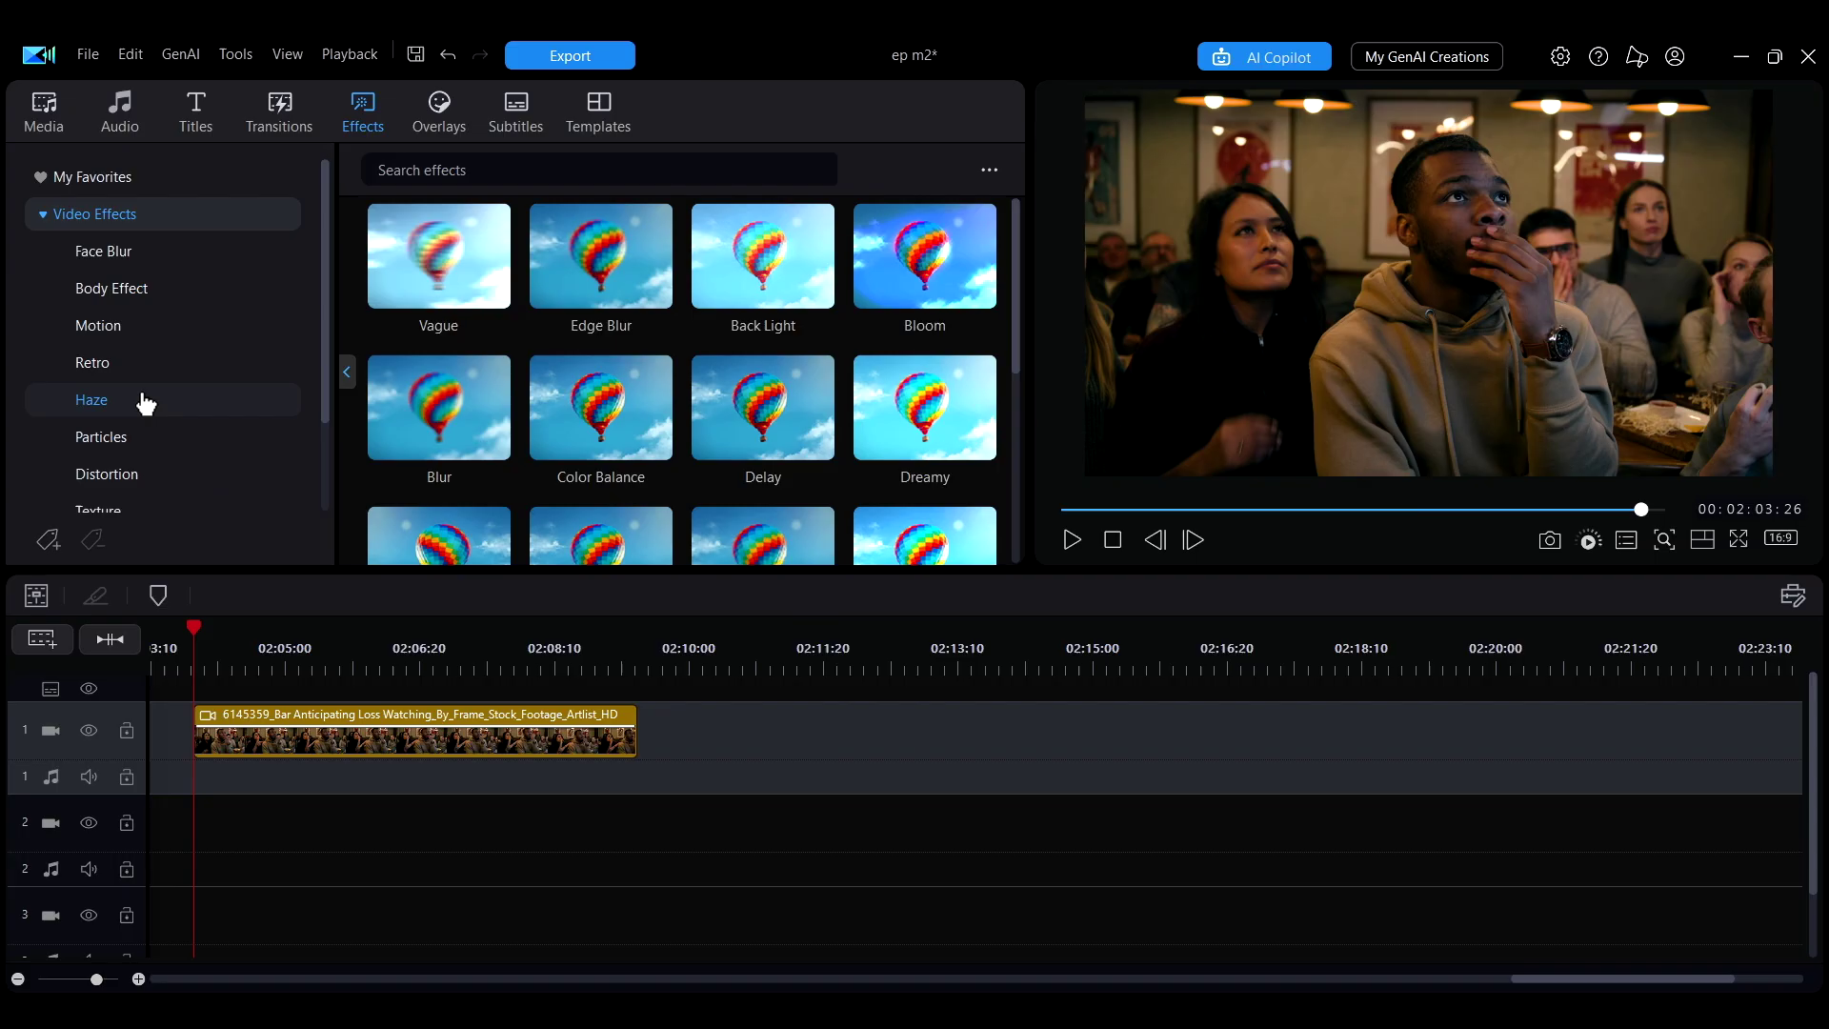
Step: Blur the first background face with a motion-tracked rectangular Blur mask and review playback
drag(436, 406, 388, 739)
click(629, 298)
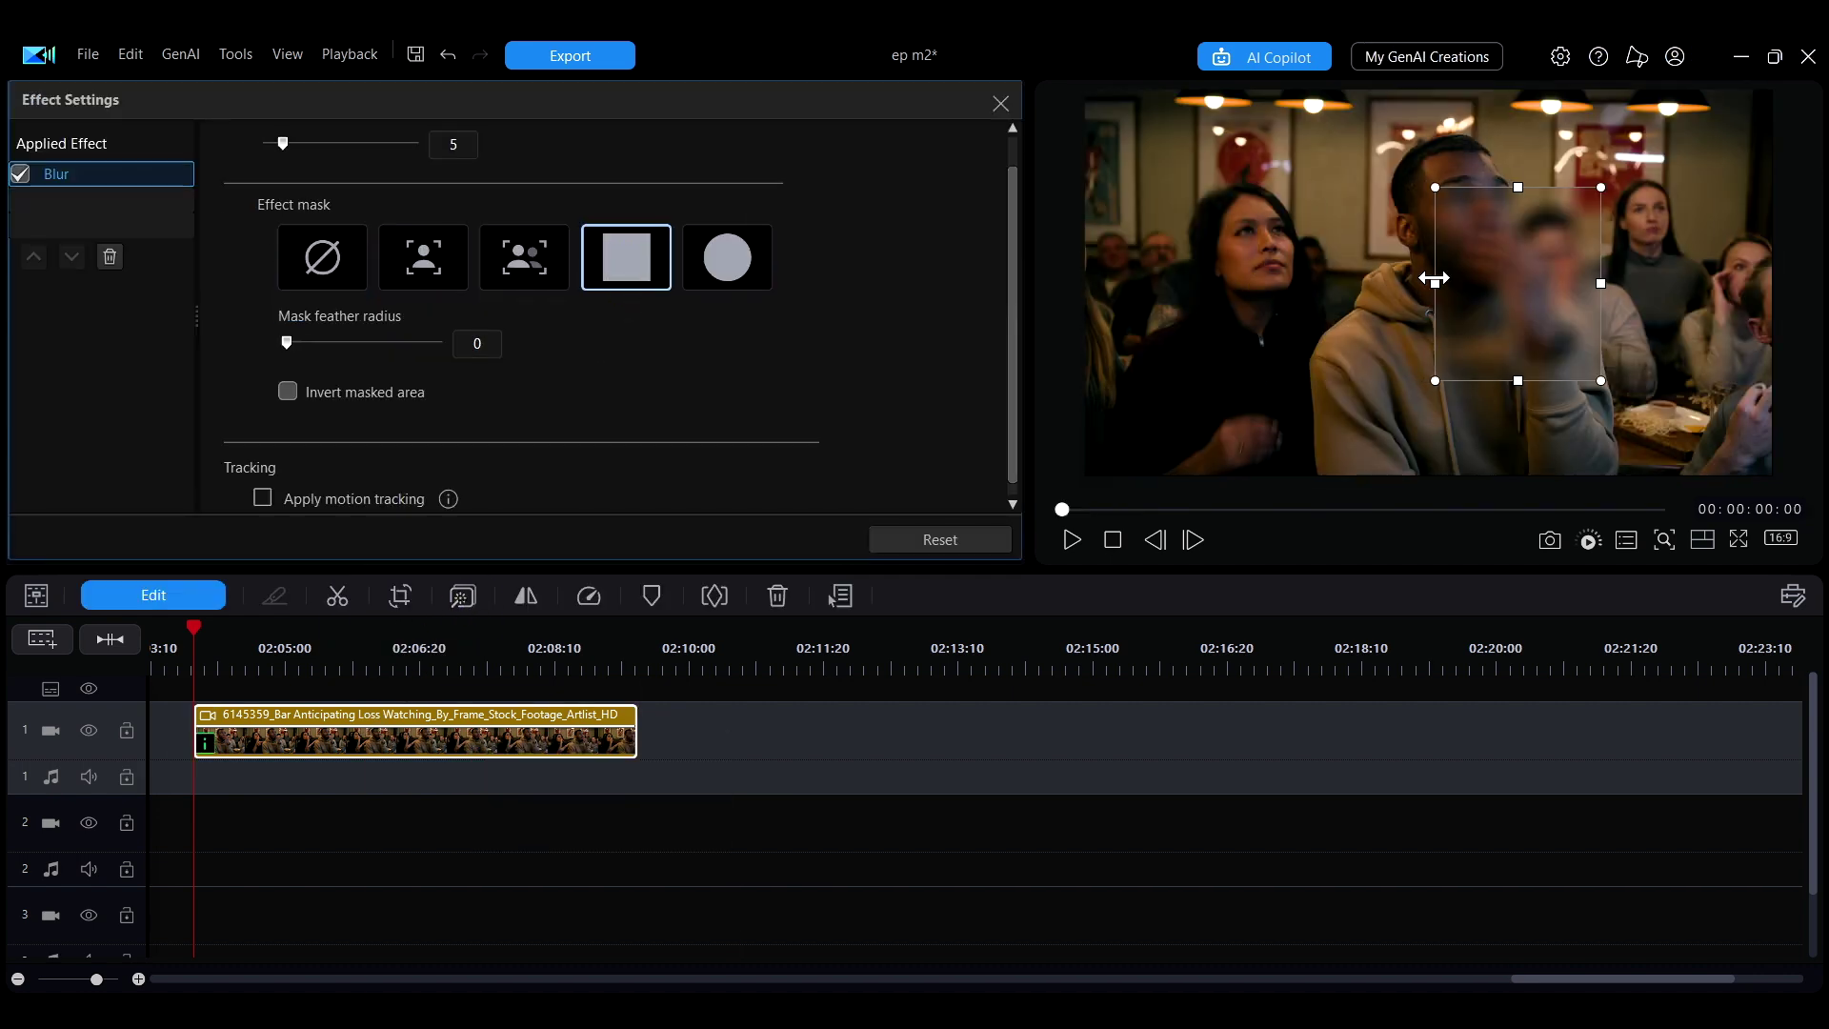
click(262, 497)
scroll(320, 448, down, 3)
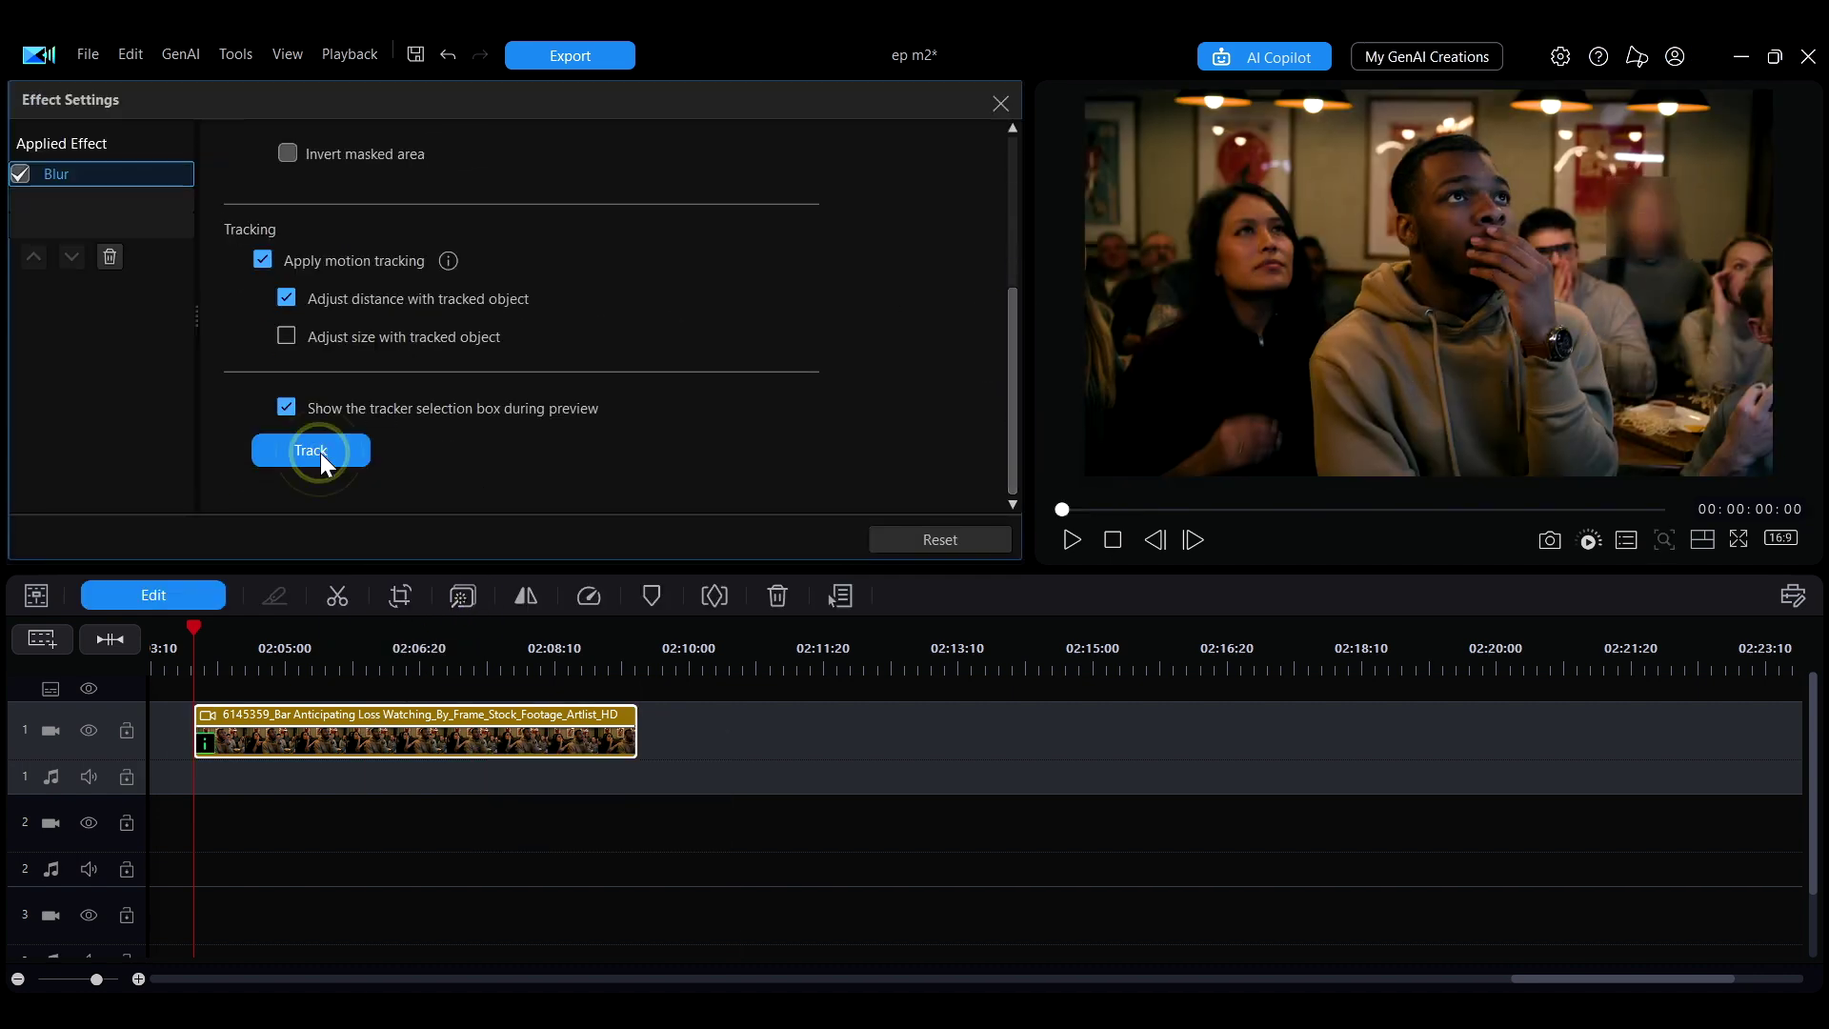
click(320, 449)
key(space)
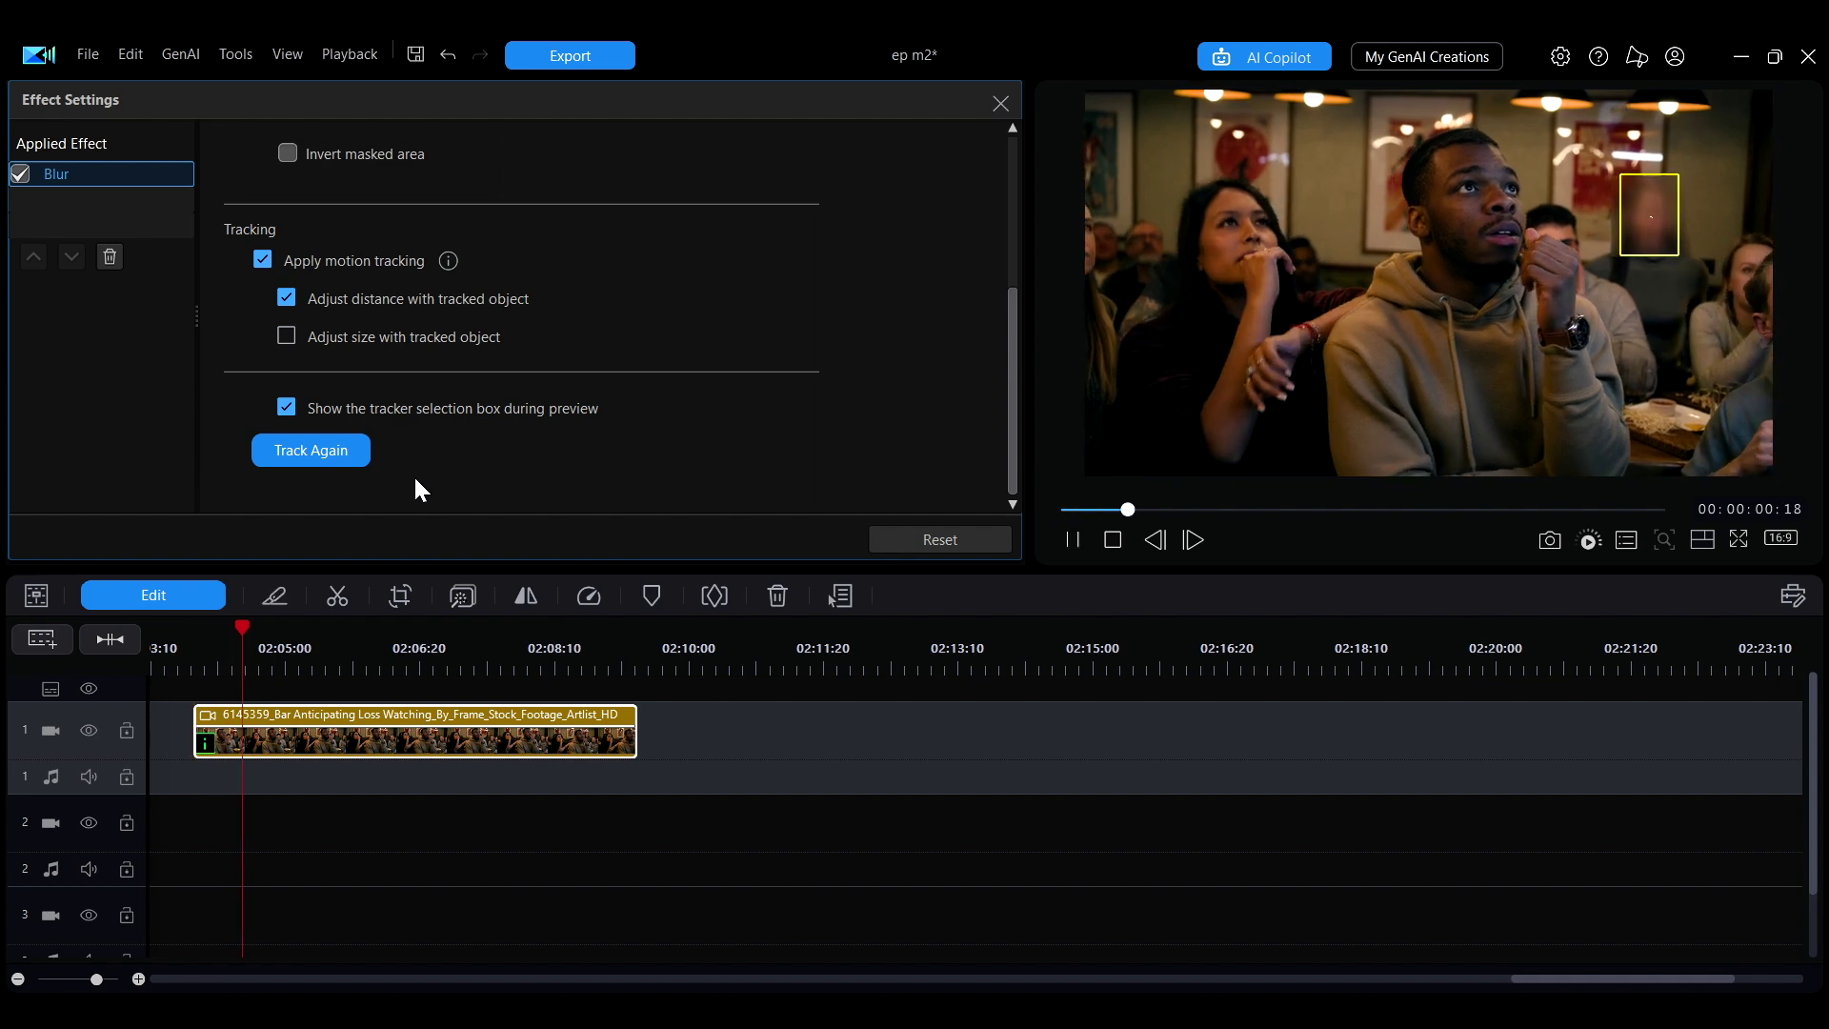
click(1000, 103)
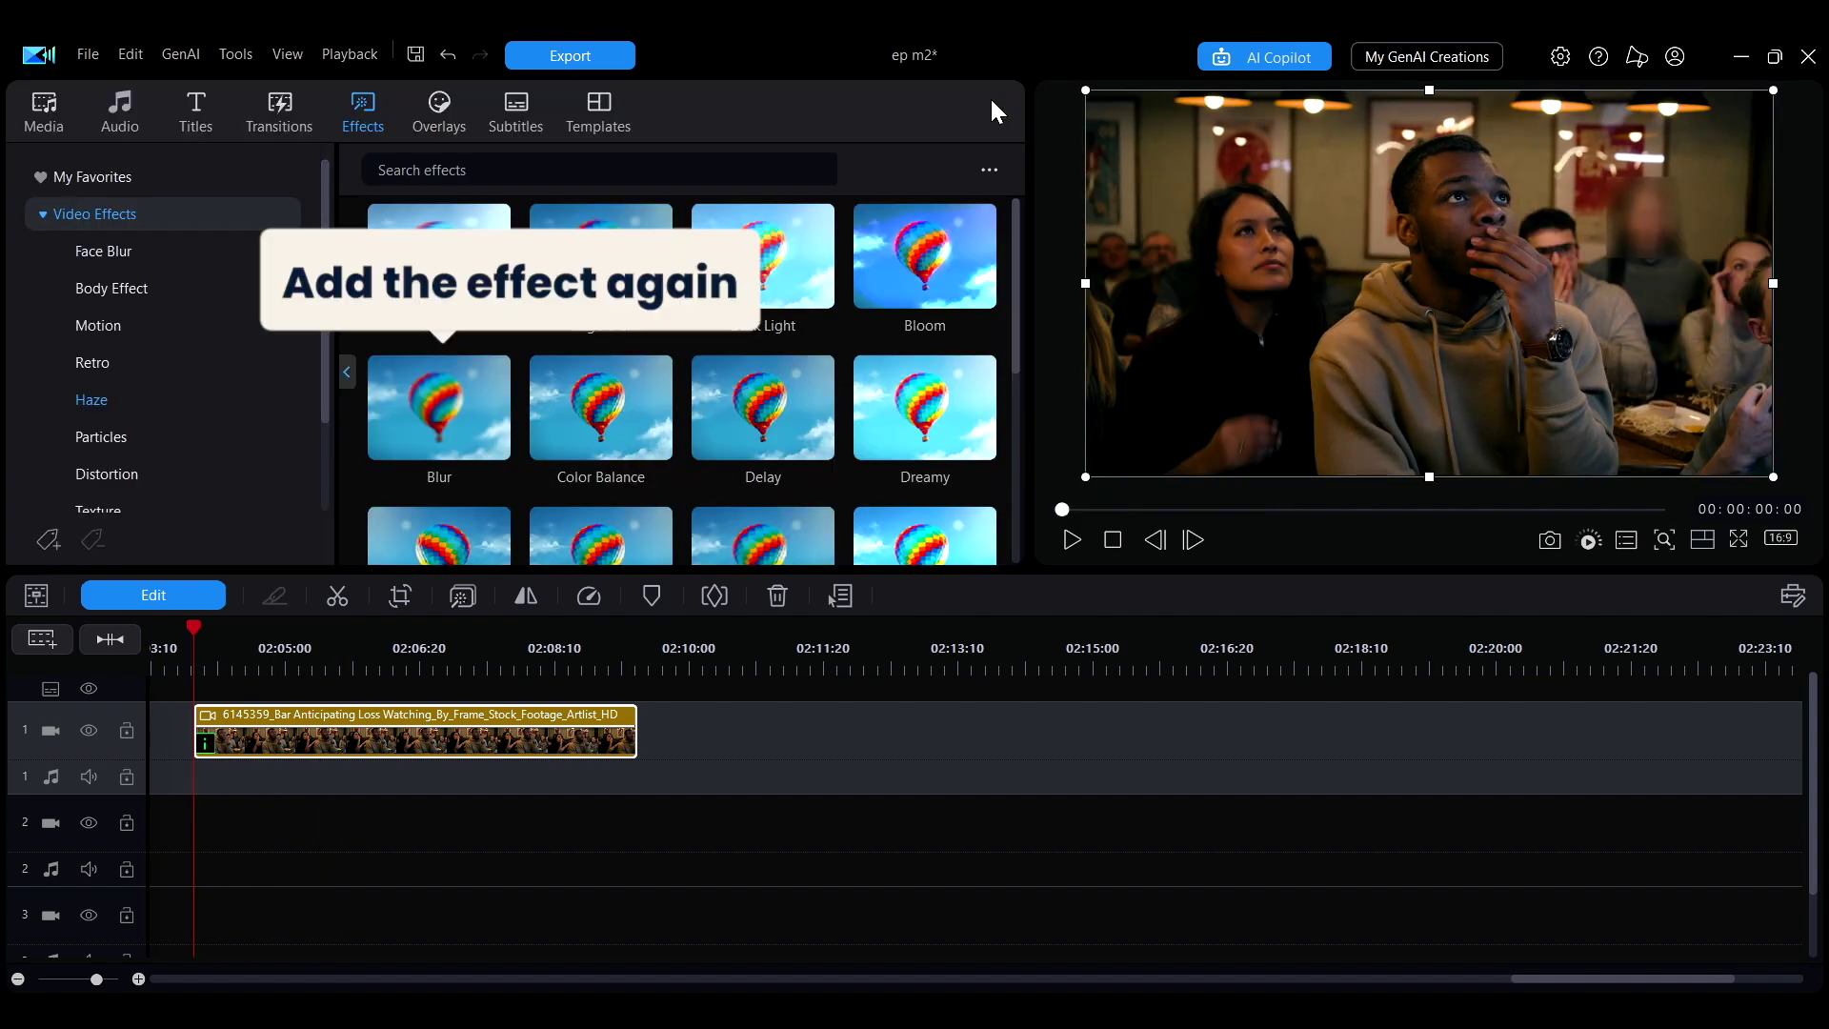
Step: Add a second Blur with its own motion-tracked rectangular mask on another face
drag(452, 714, 443, 714)
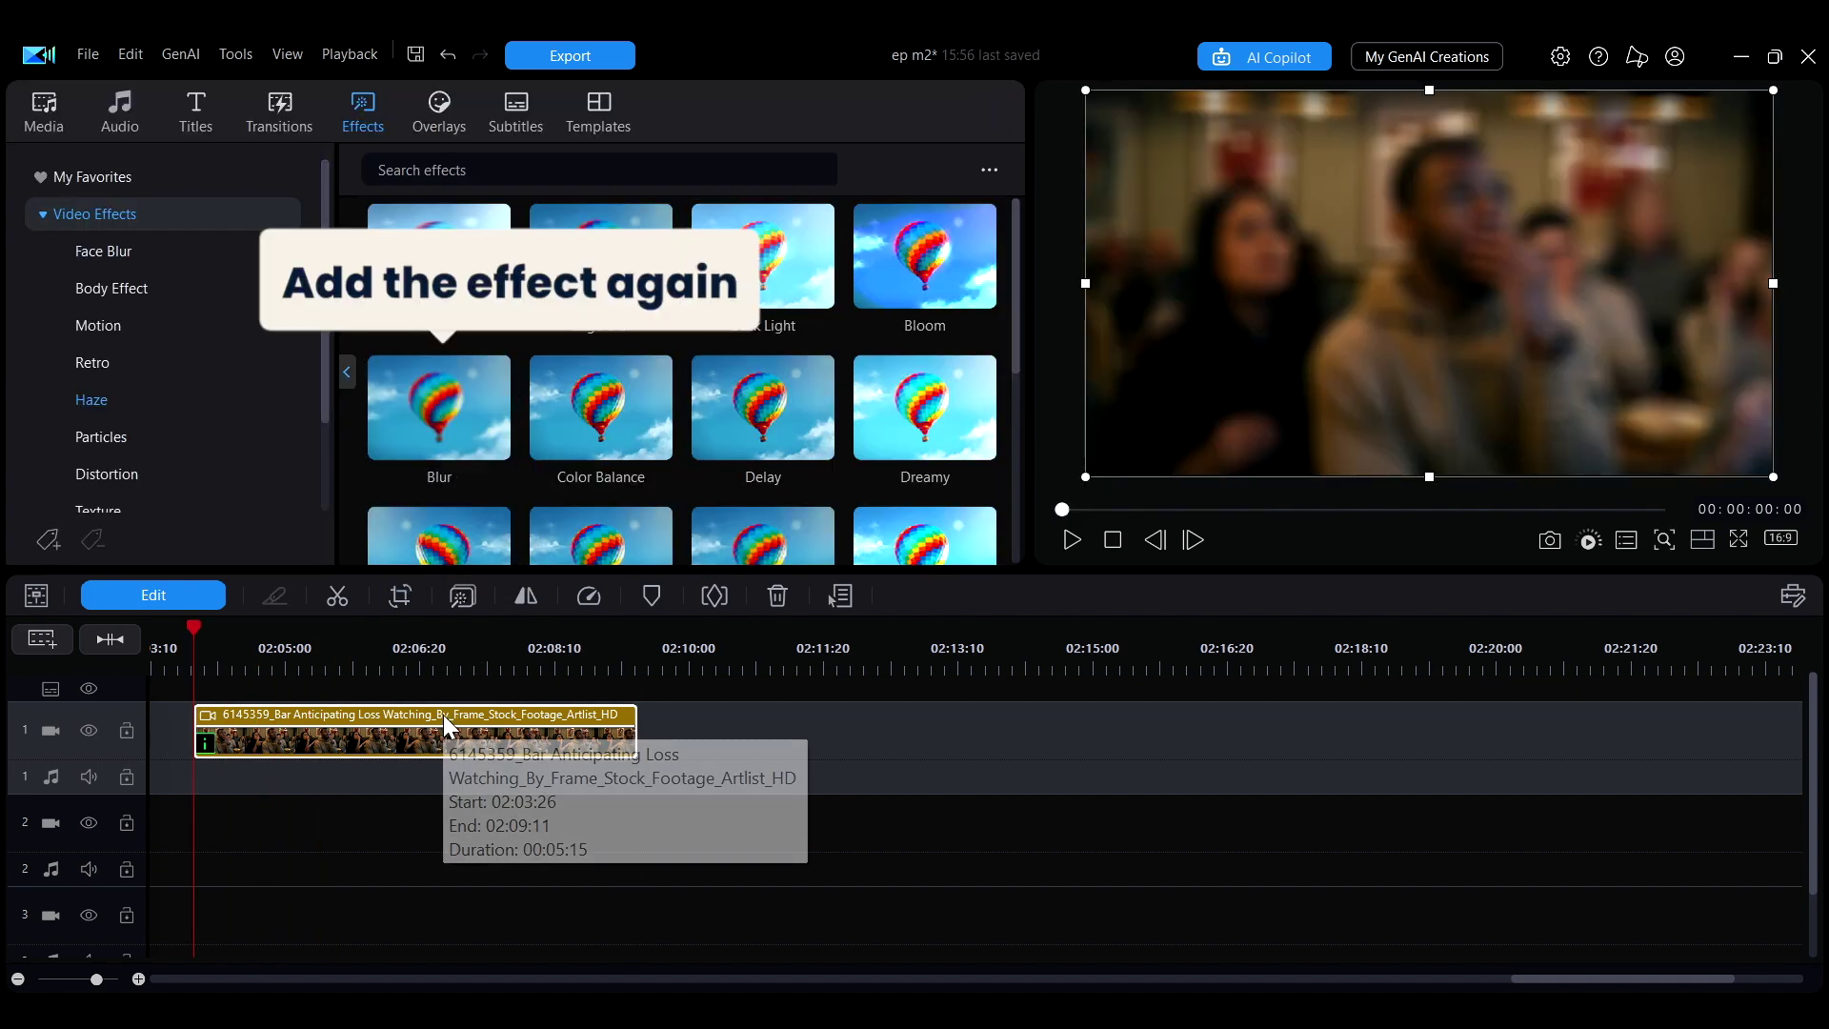
click(459, 598)
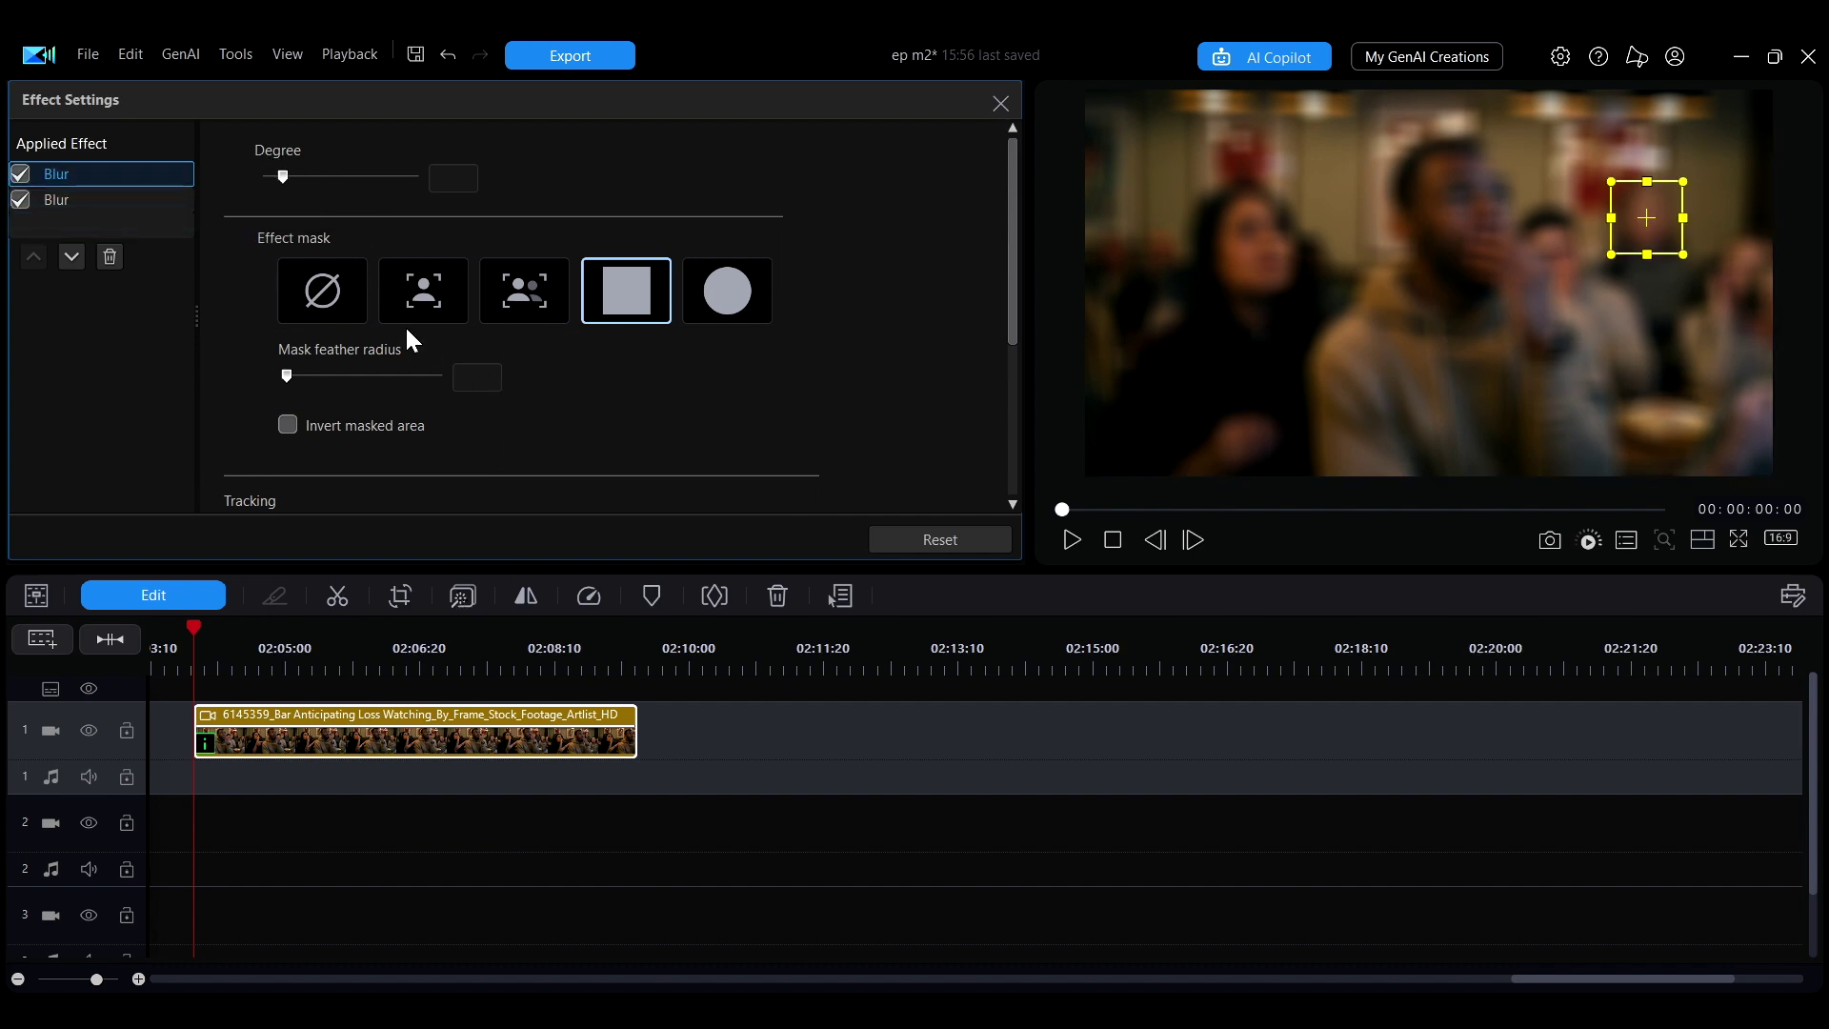
click(93, 200)
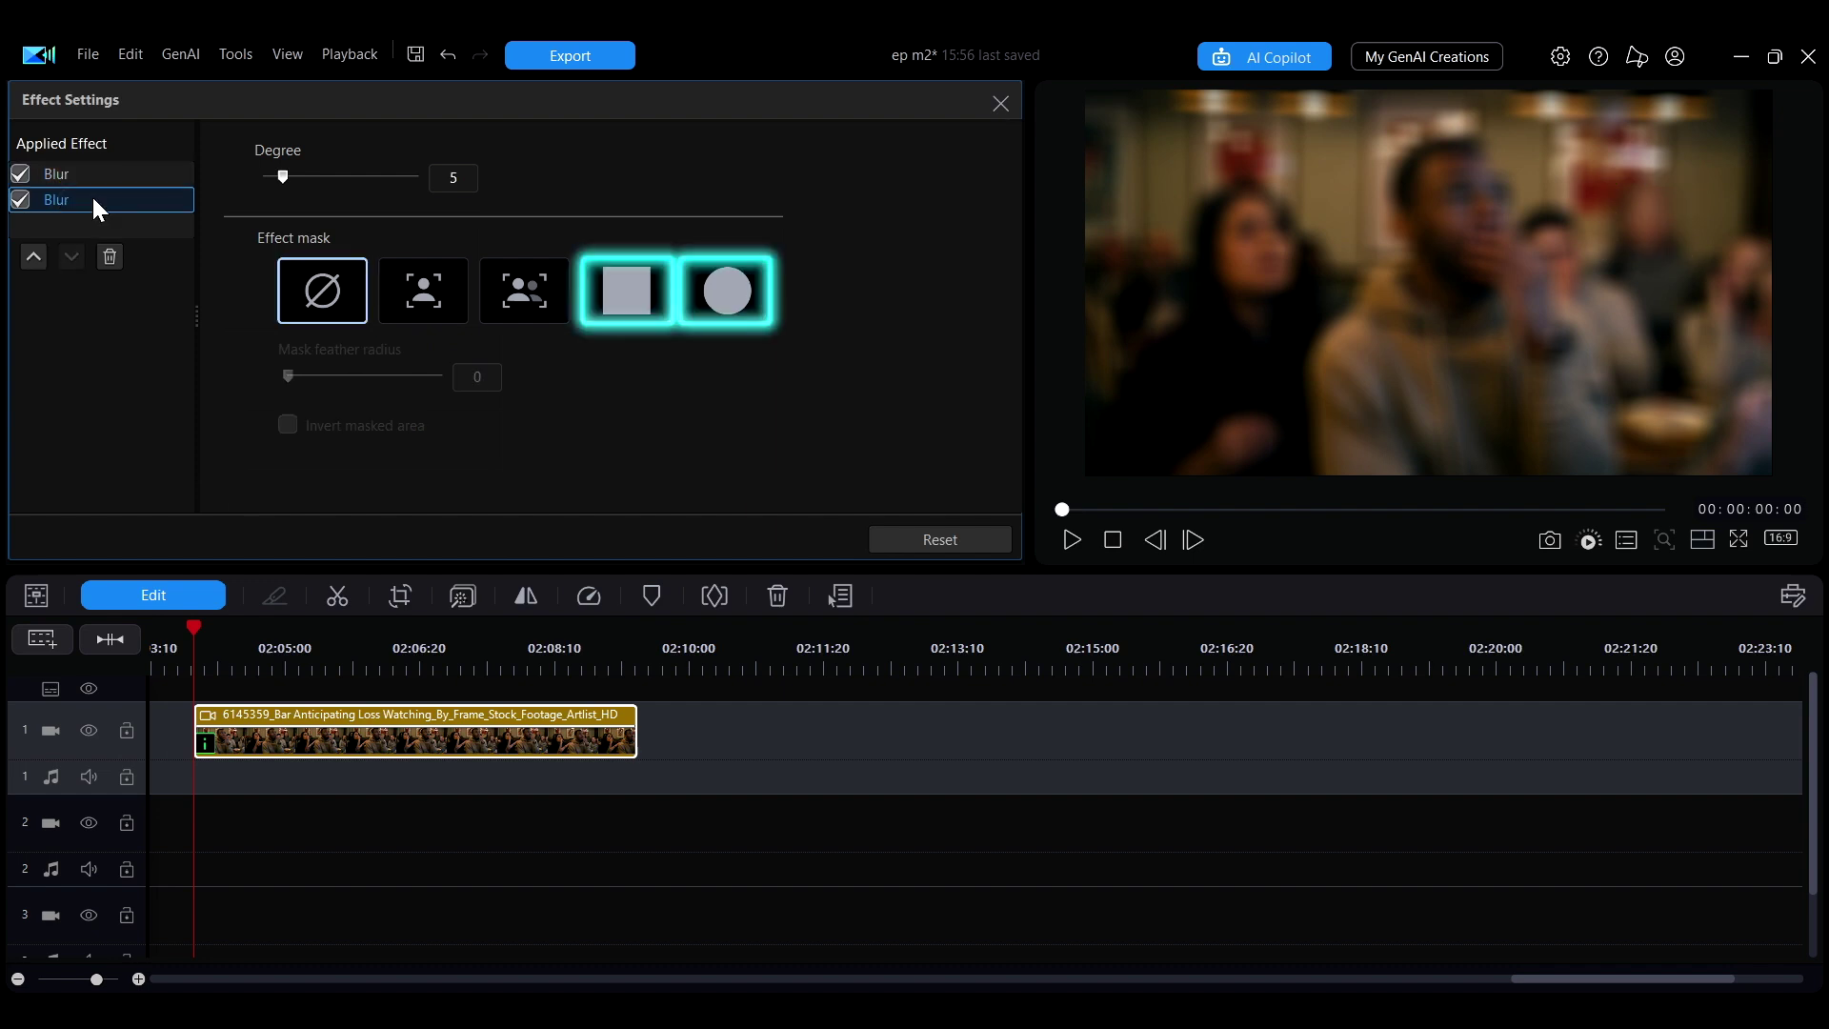
click(626, 289)
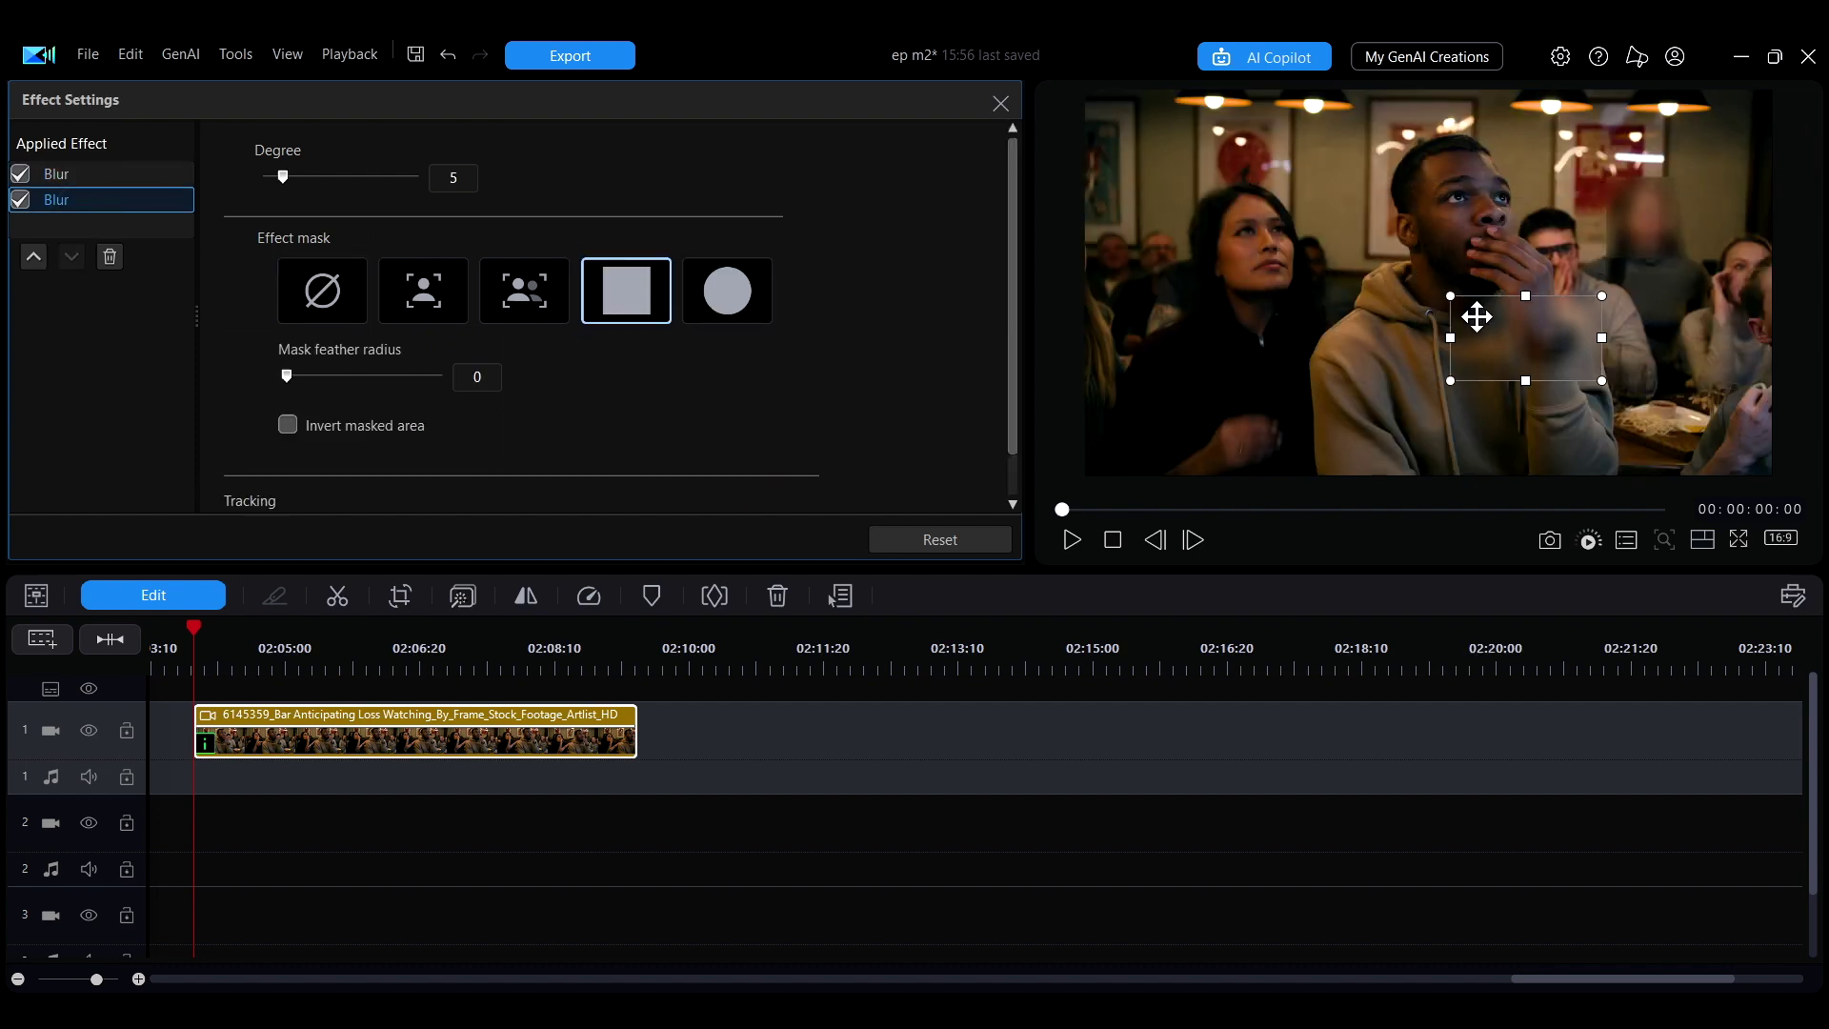
scroll(854, 466, down, 1)
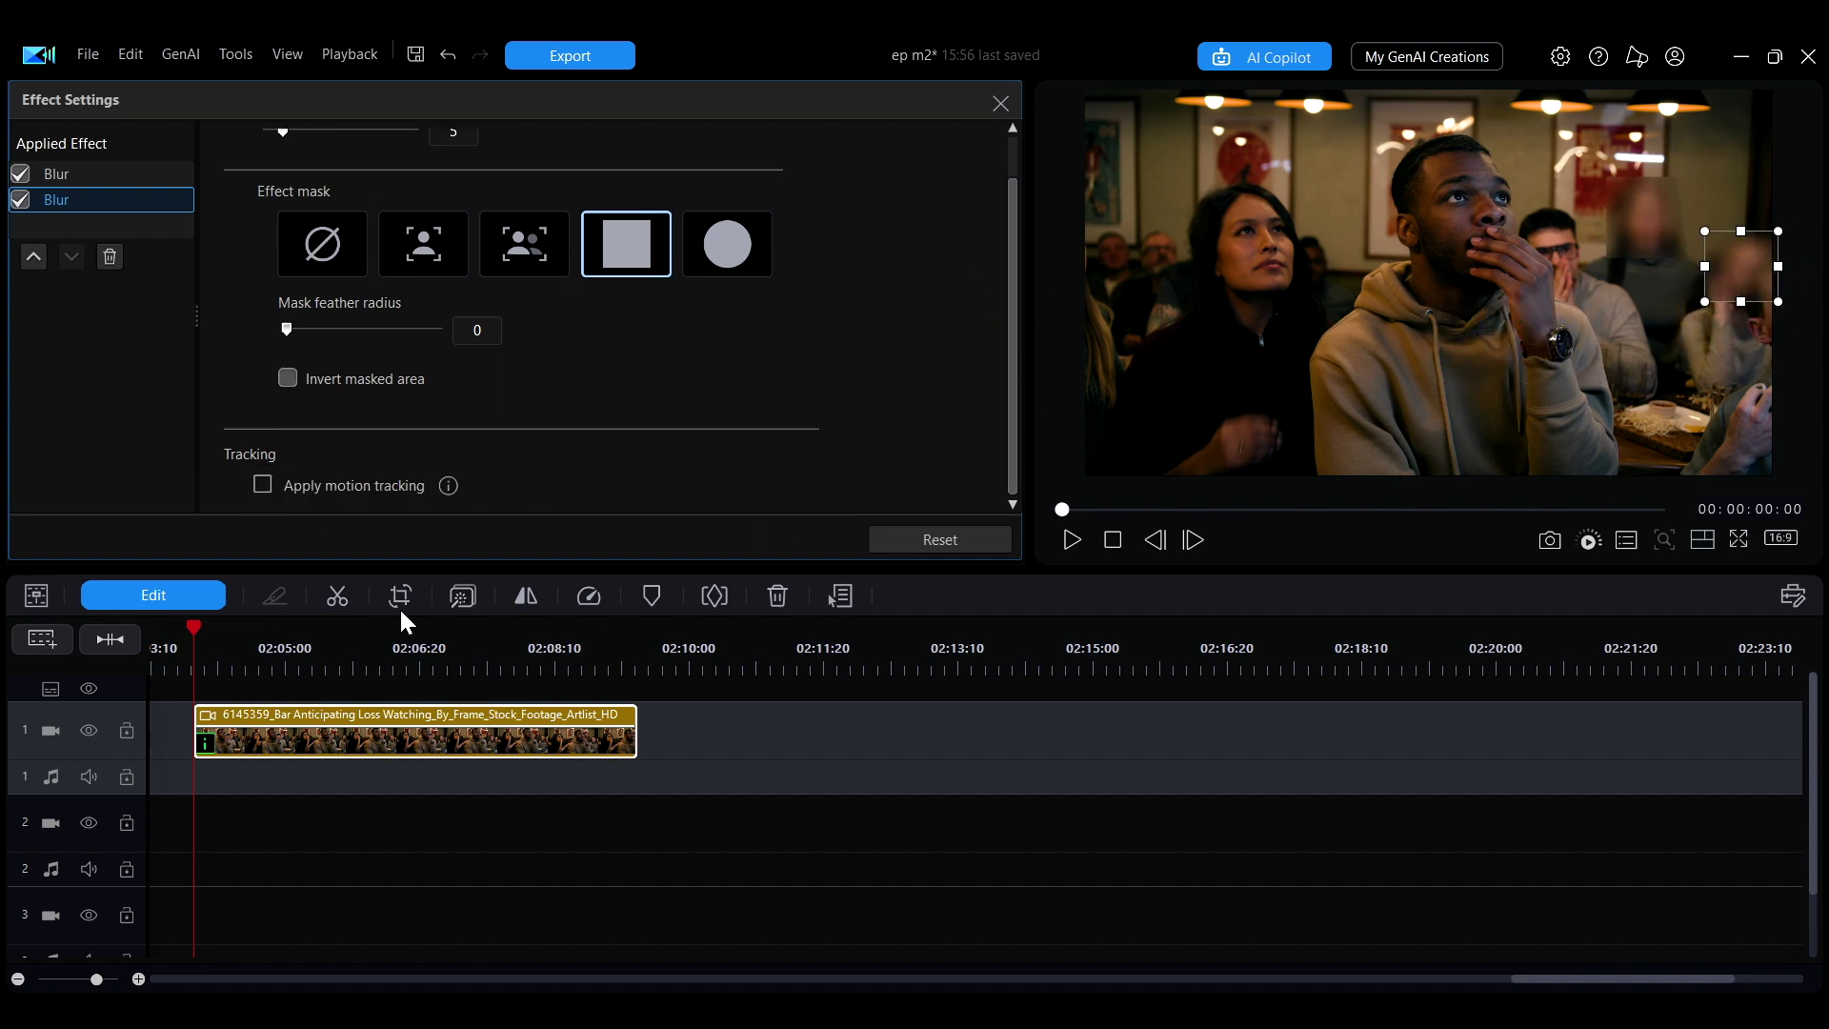
click(262, 484)
click(322, 488)
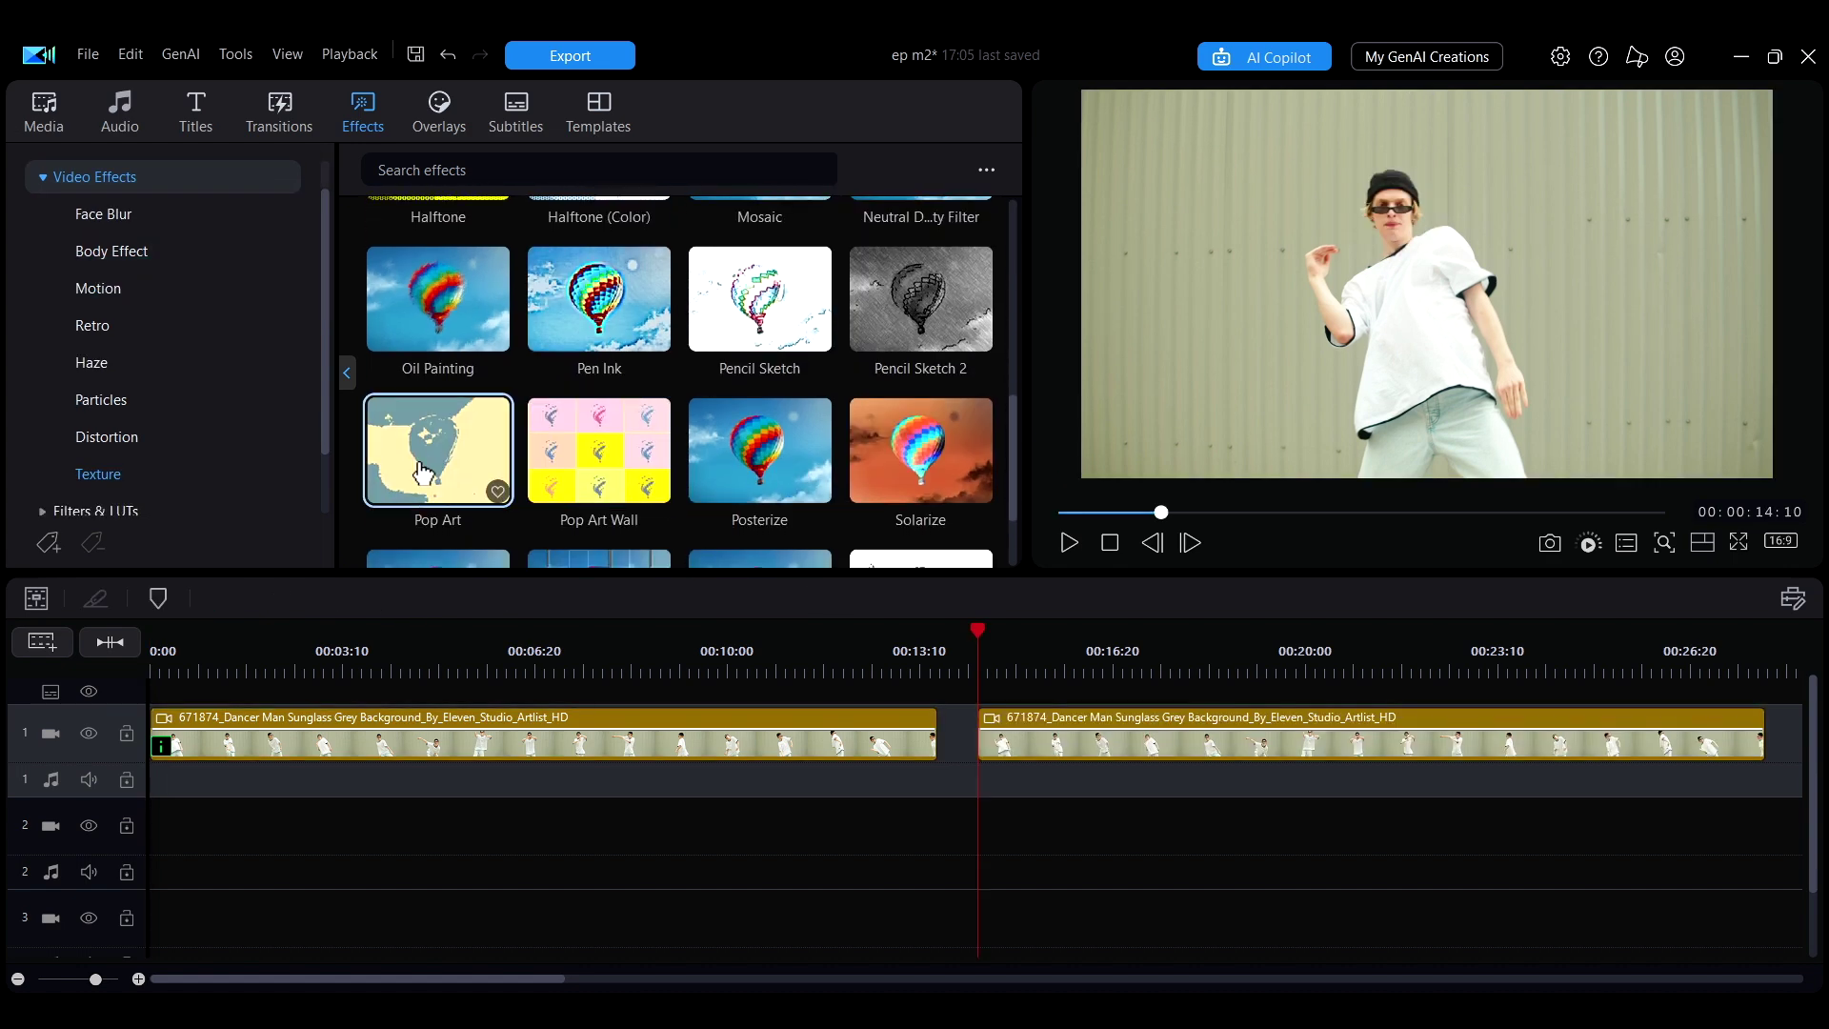
Step: Apply Pop Art to the second dancer clip and bring up its mask and tracking settings
drag(438, 450, 1045, 728)
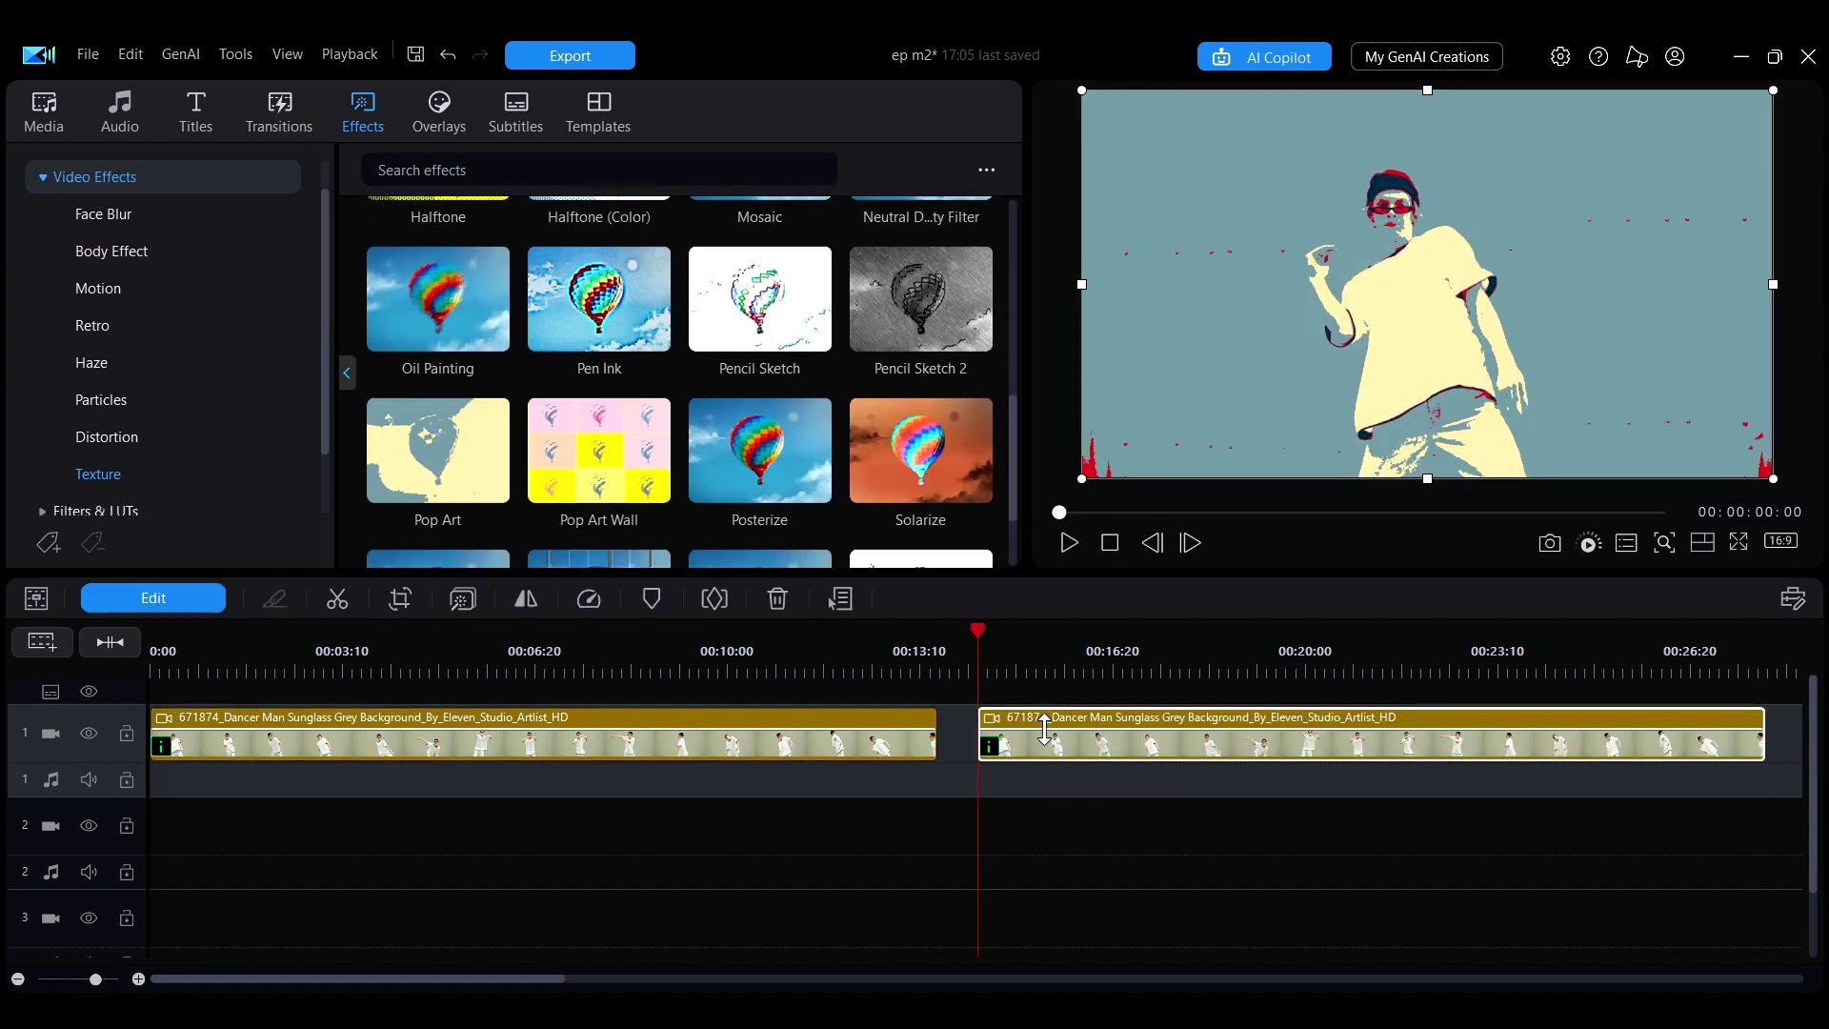
double_click(1100, 750)
scroll(995, 382, down, 5)
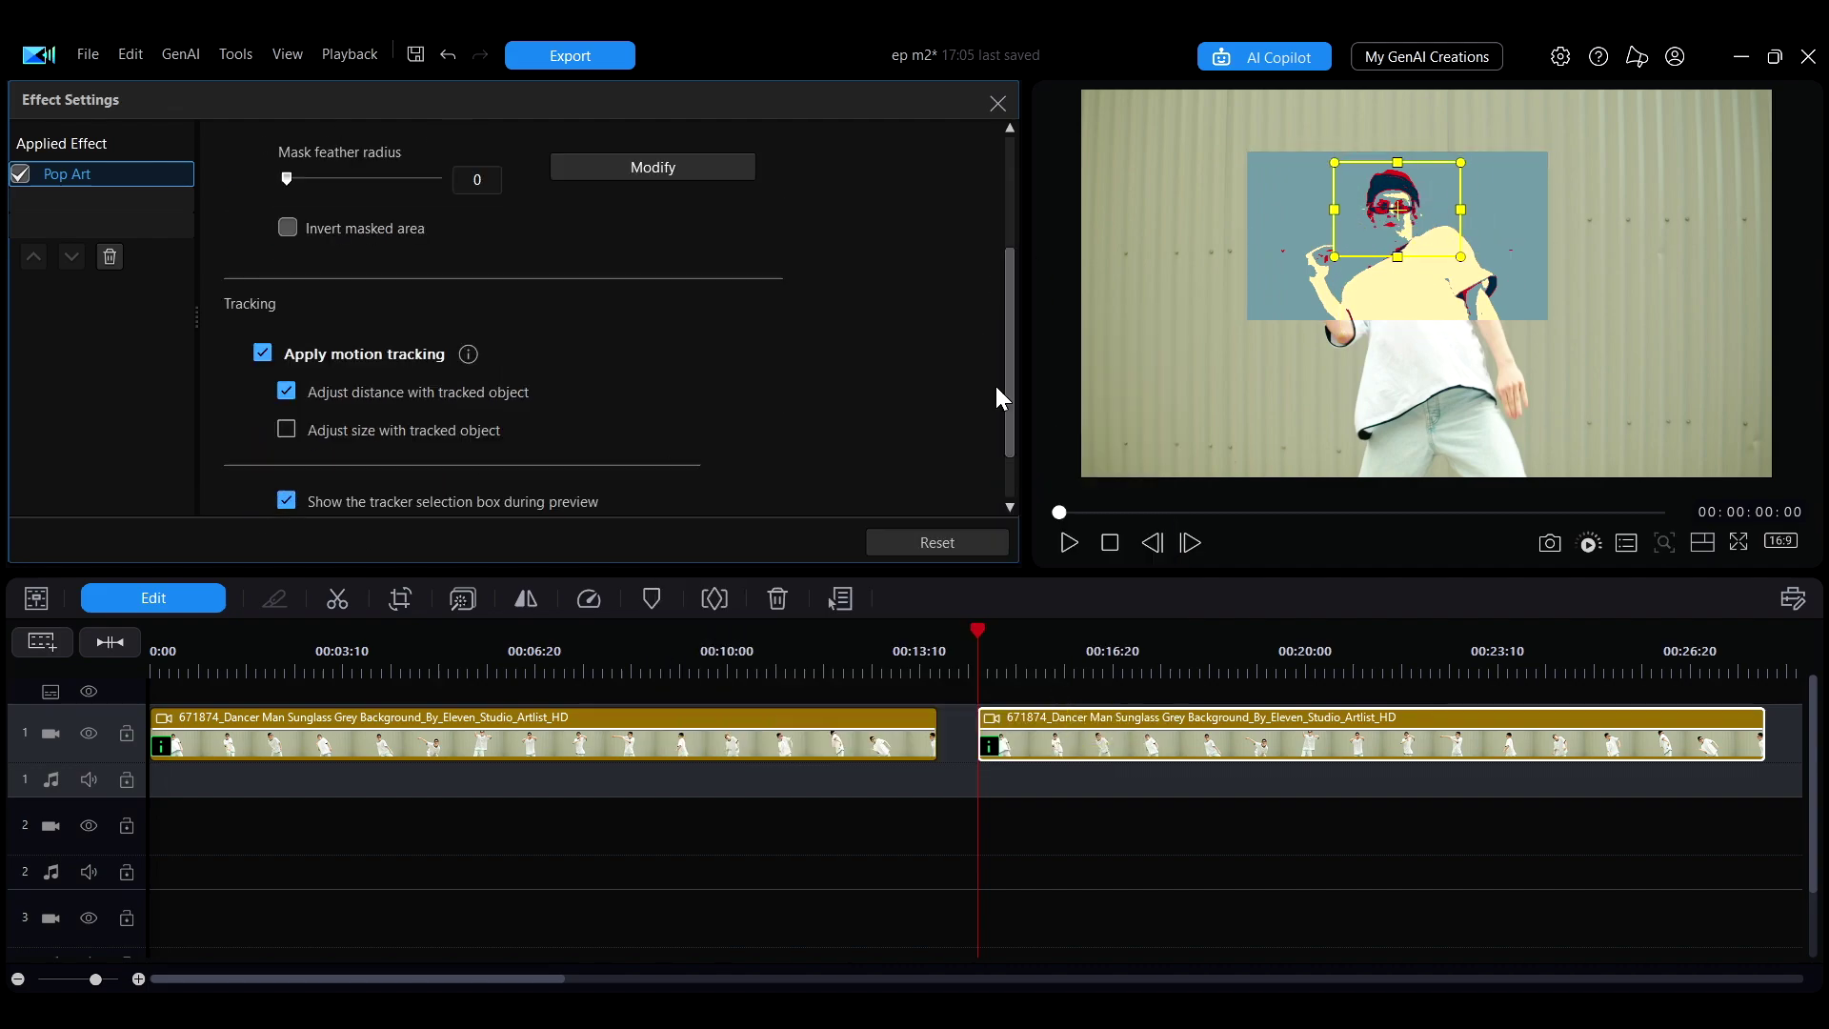